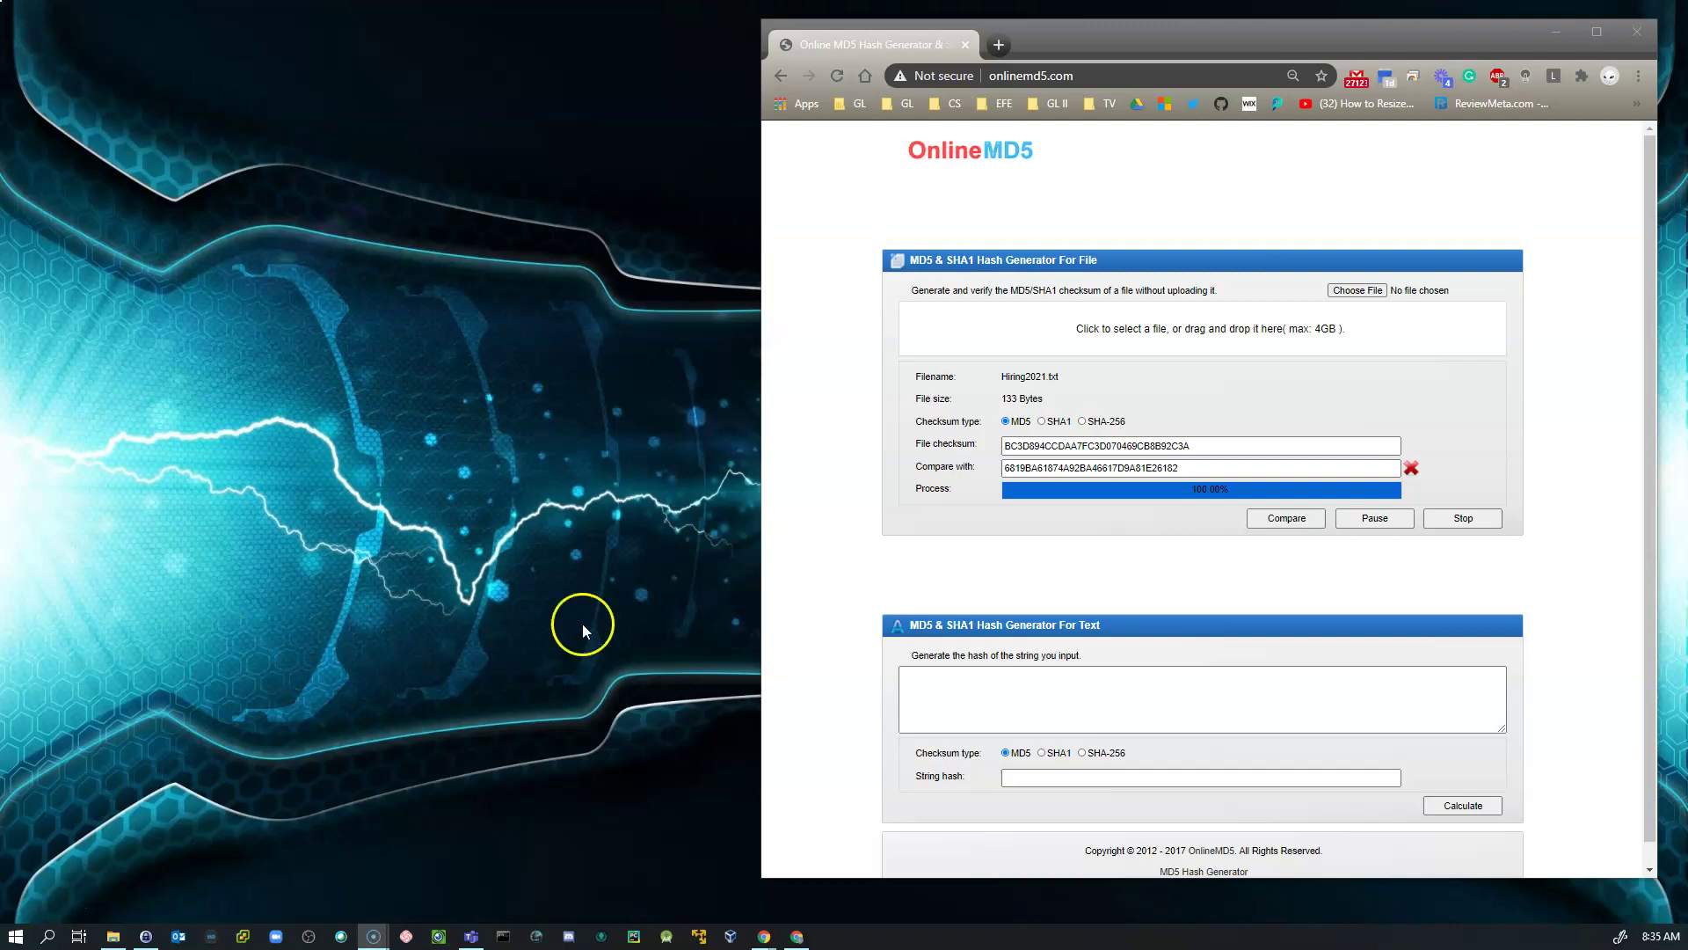
Cycle the checksum type through SHA1 and SHA-256, then back to MD5.
click(1043, 423)
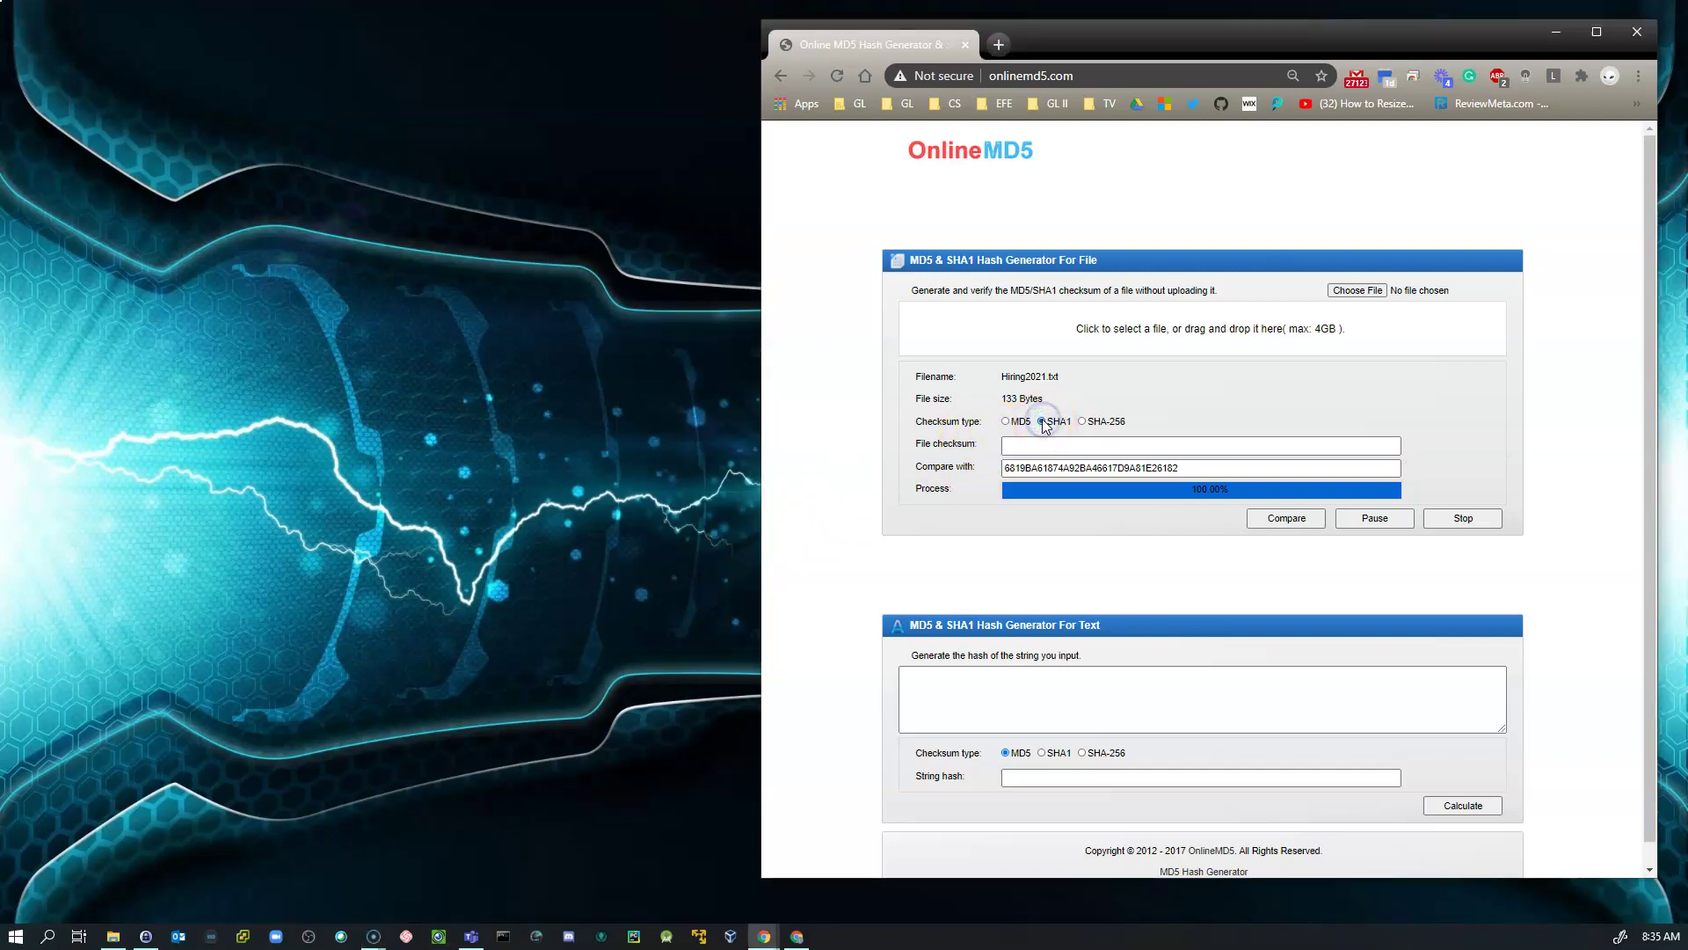
click(1083, 422)
click(1006, 422)
Delete the comparison hash and move to the empty file checksum field.
drag(1198, 463, 989, 461)
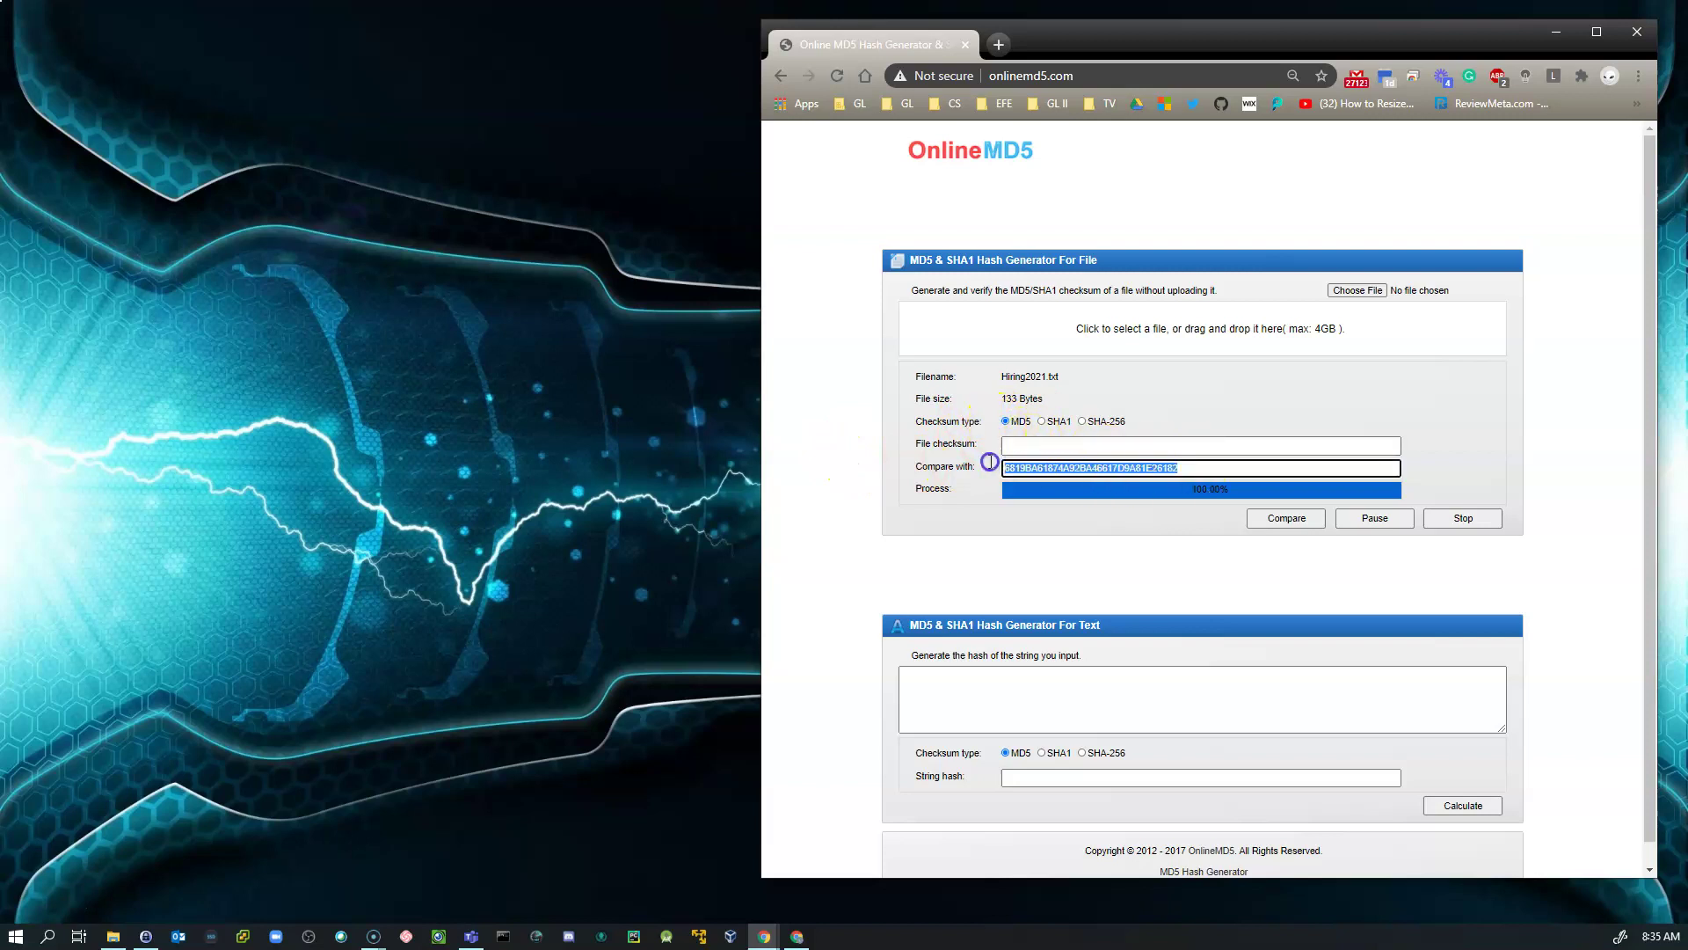
key(BackSpace)
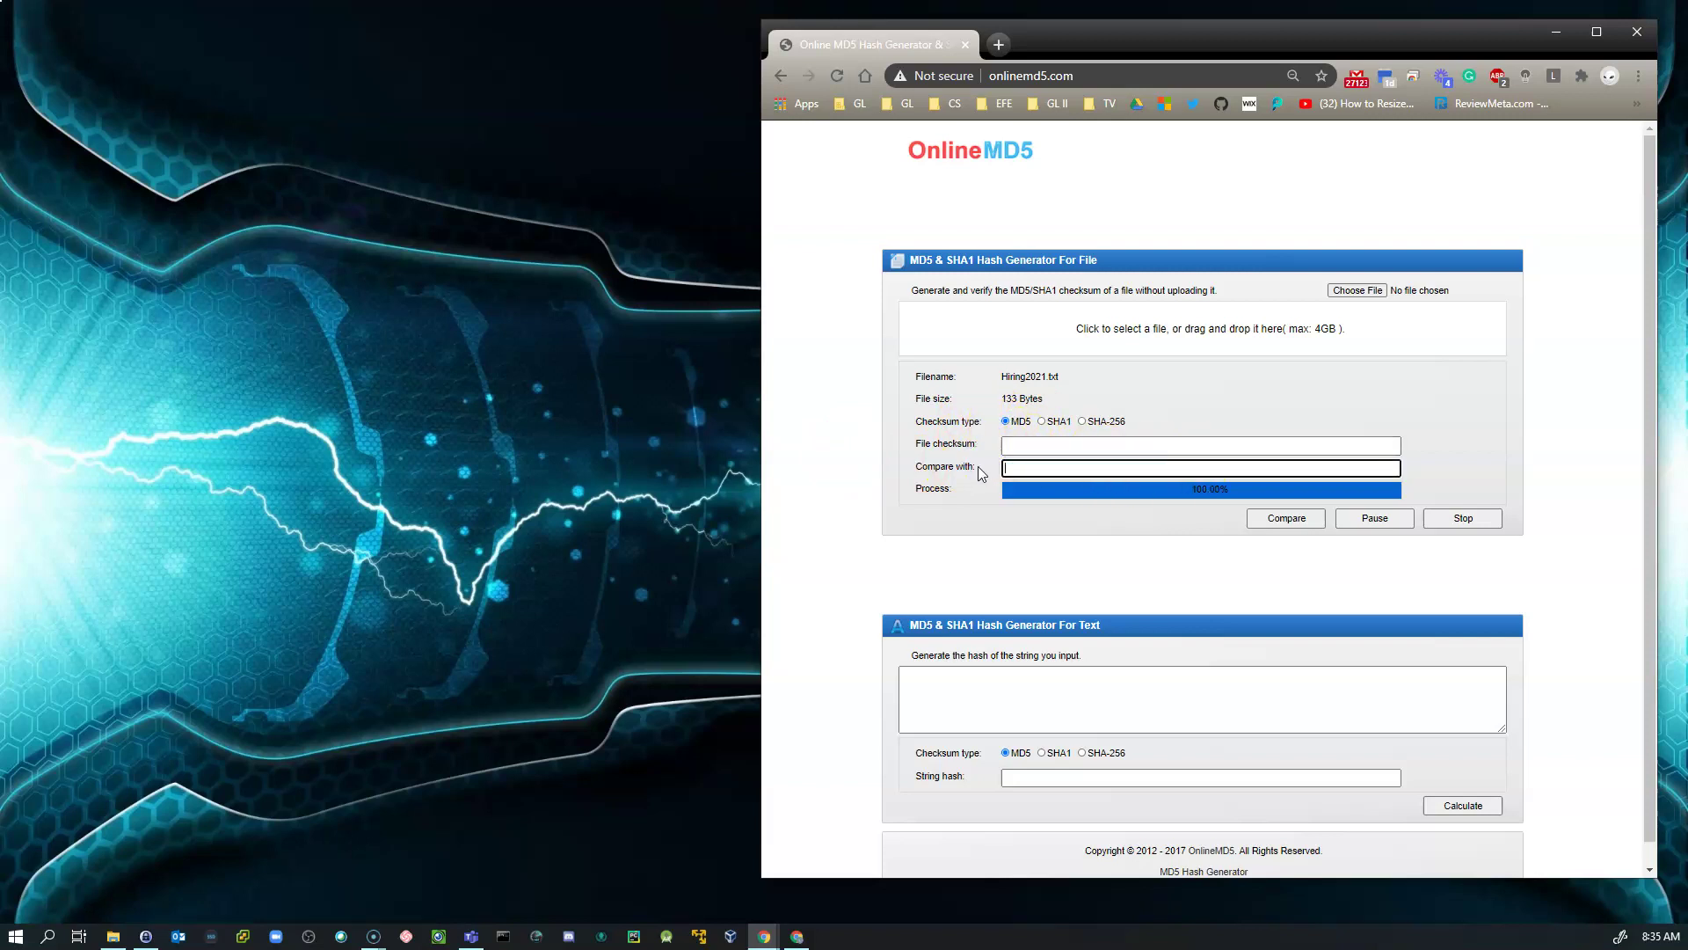
click(1034, 444)
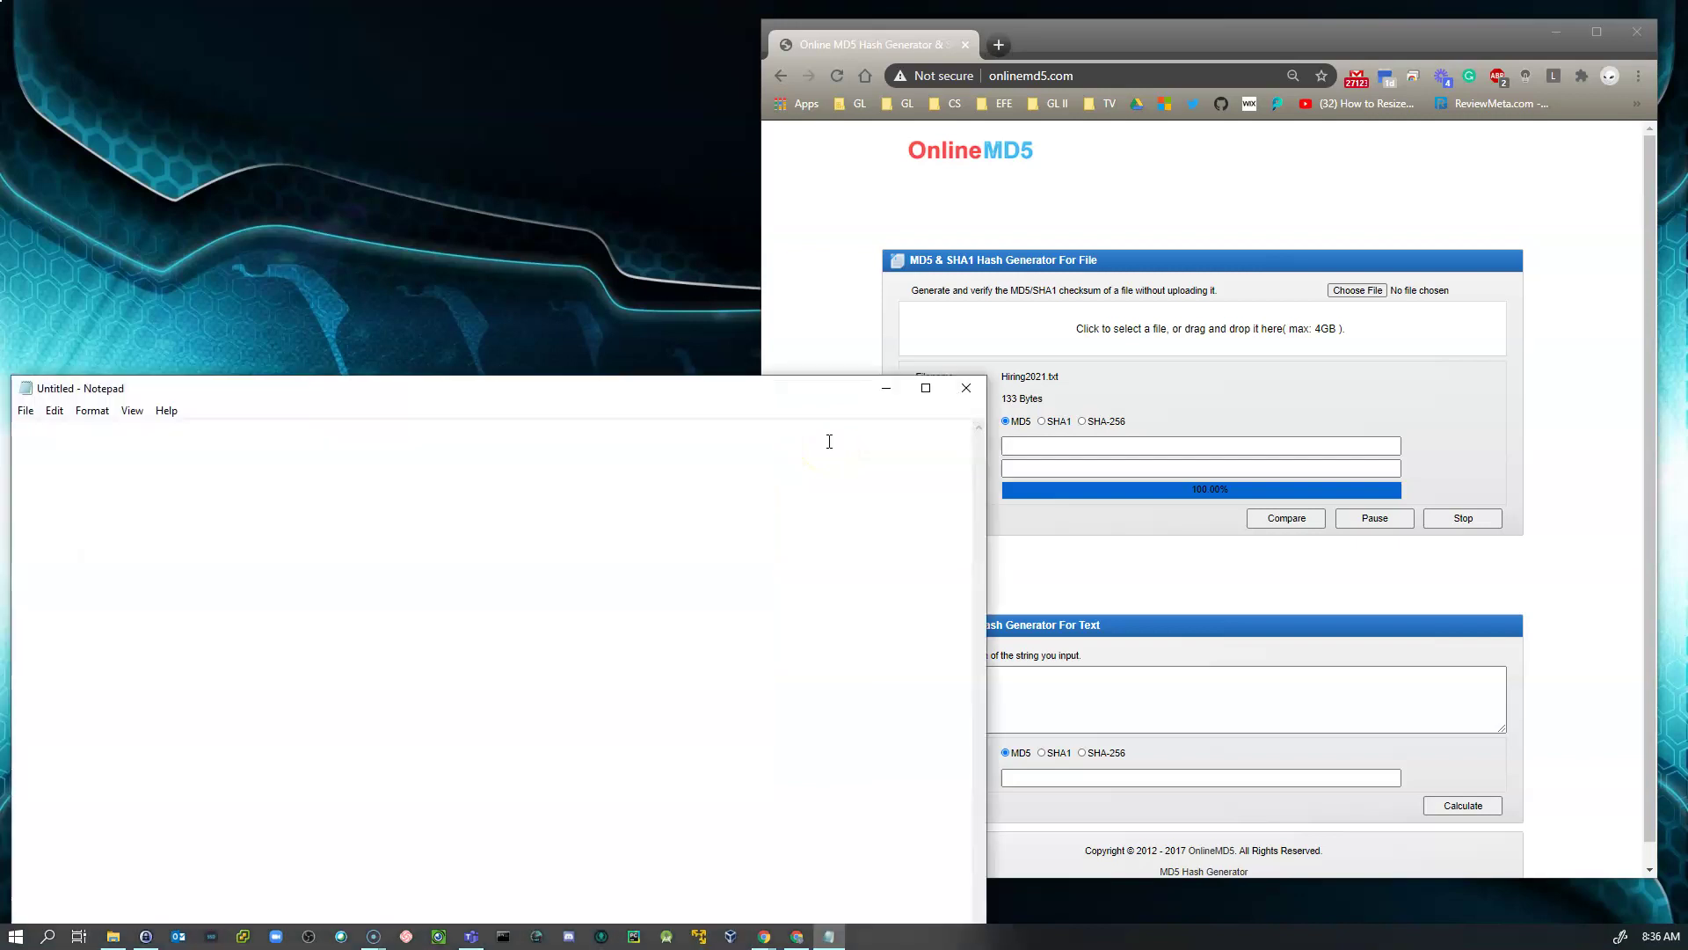
Move the blank Notepad and type the line 'To: CEO of Langes Enterprises'.
drag(393, 388, 456, 237)
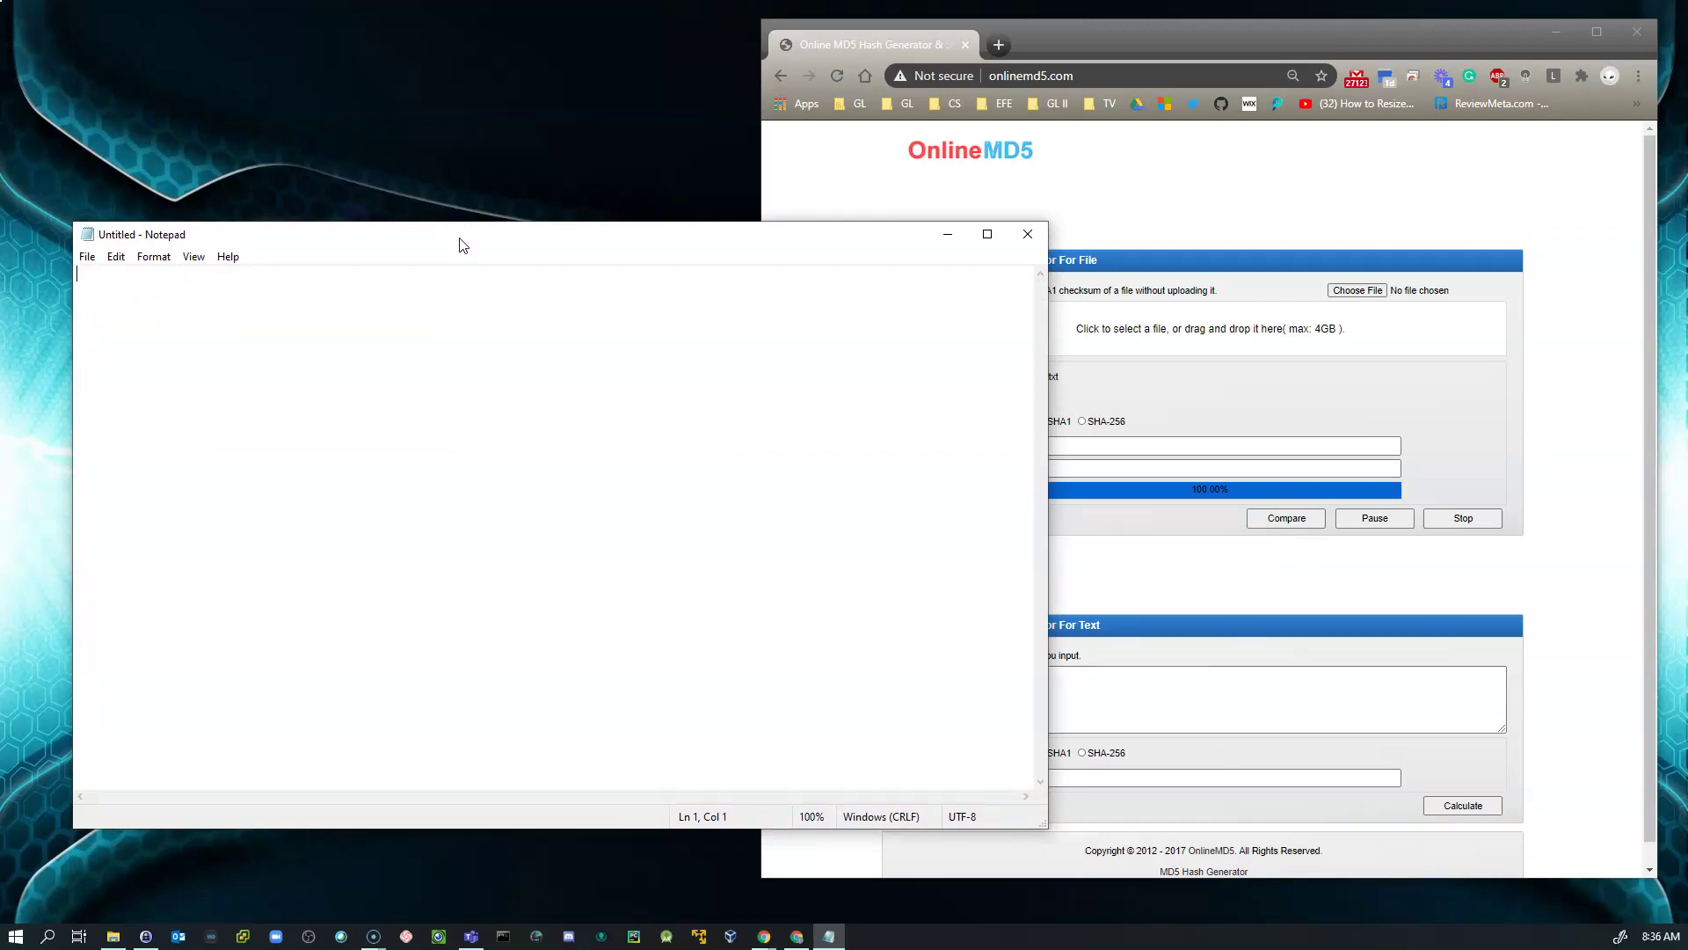
click(445, 248)
text(To: CEO of Langes Enter)
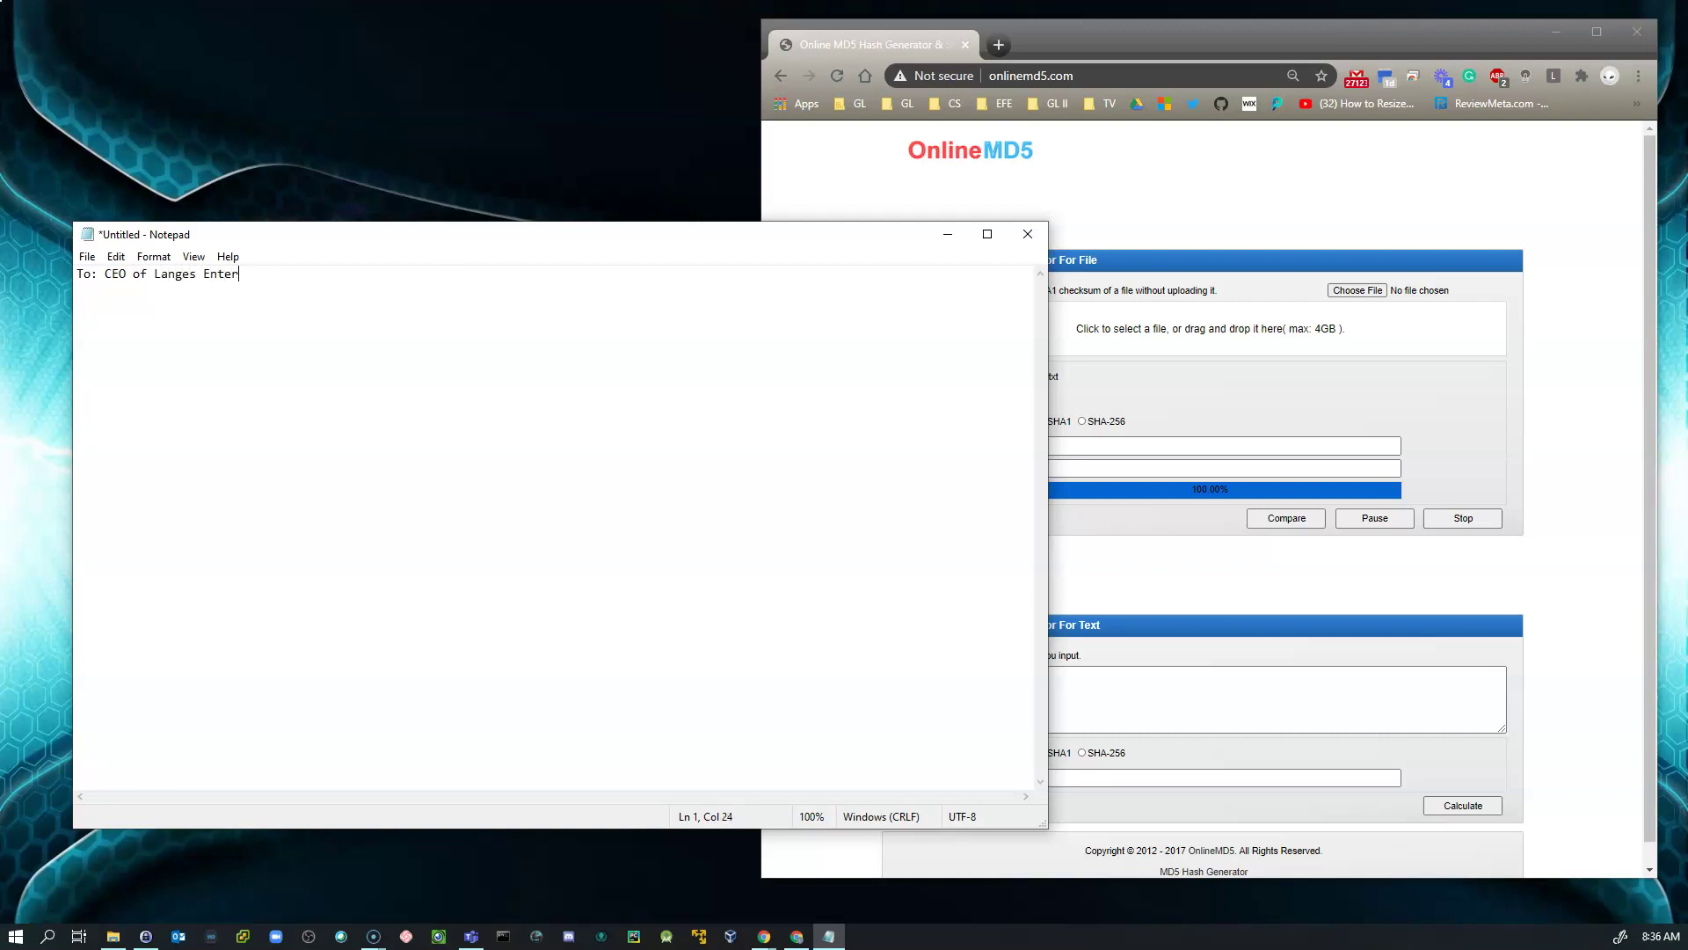
text(prises)
Add 'From: HR Dept.', 'Subject: Hiring in 2021' and 'Hiring in 2021 is going to increase by 25%.'.
key(Return)
text(From: )
text(HR Dept. )
text(Subject)
text(: Hiring )
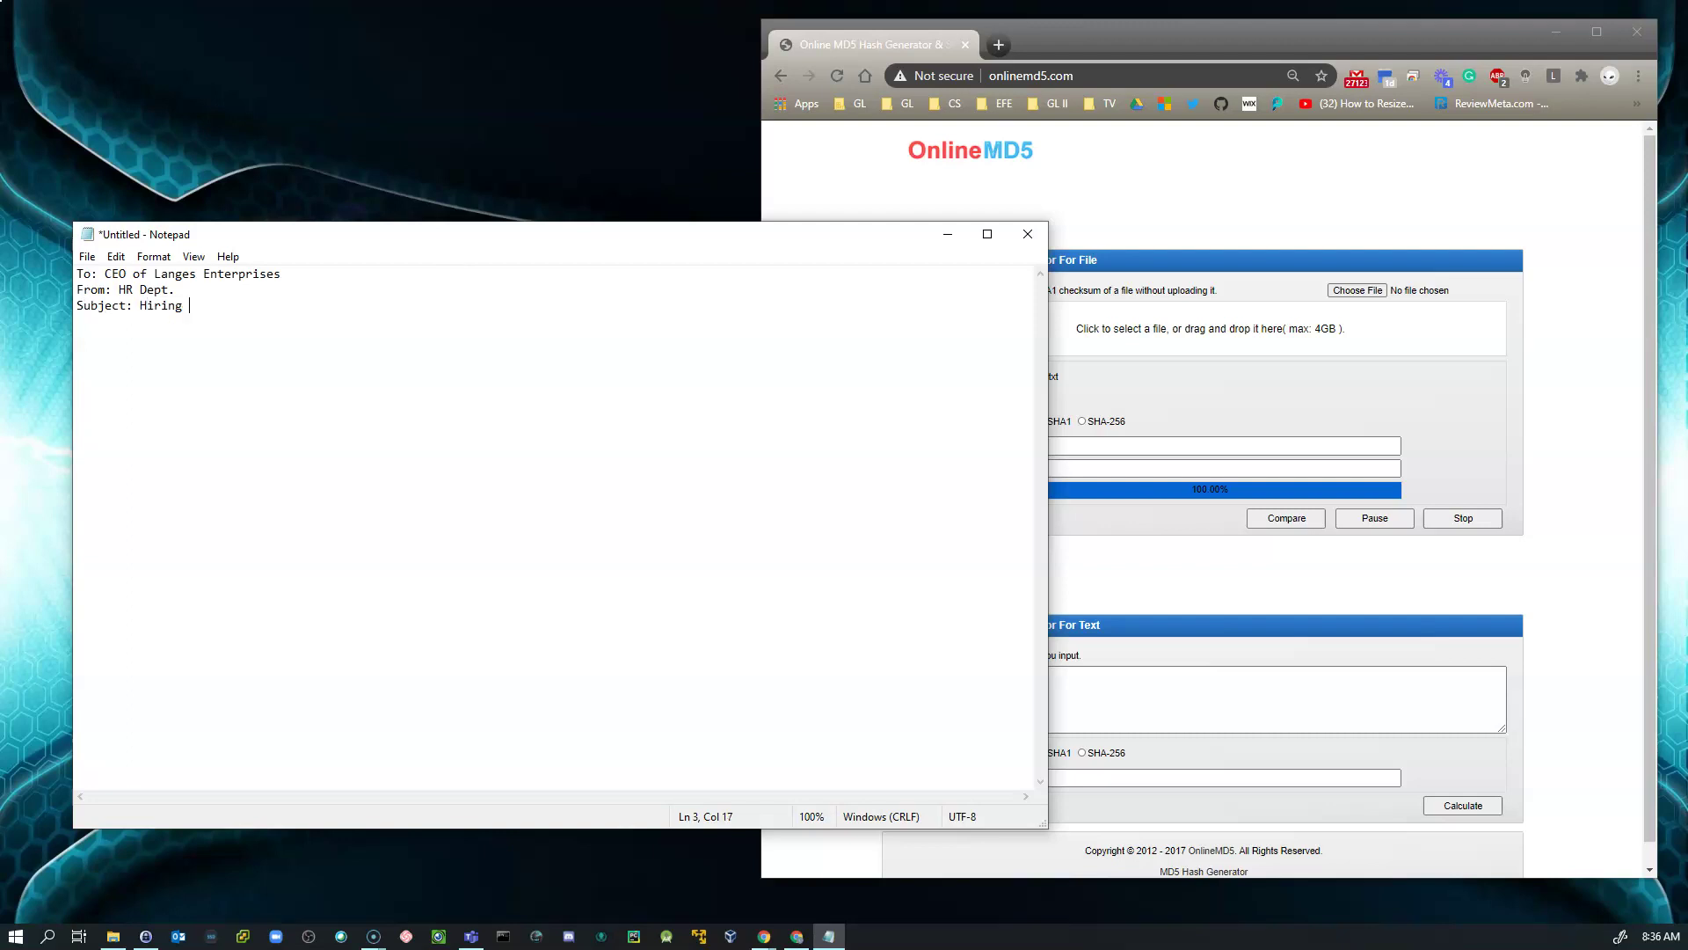
text(in 2021)
key(Return)
key(Return)
text(Hiring in 2021 is going )
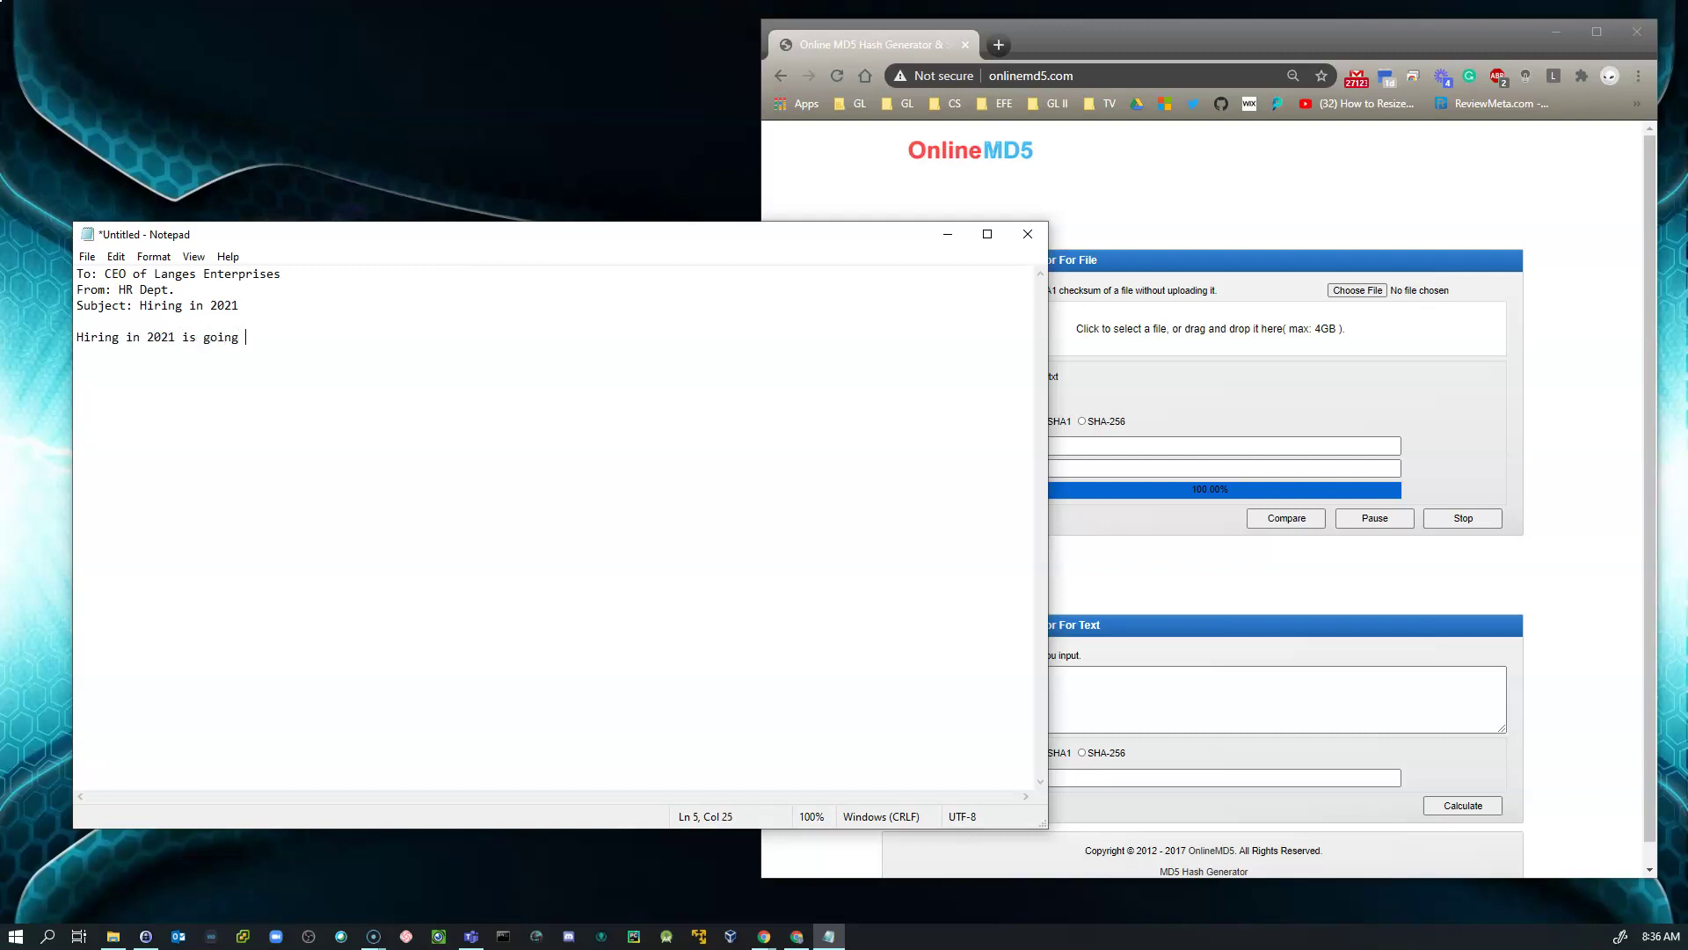
text(to increase by 25%.)
Save the memo on the Desktop as Hiring2021.txt and select its new desktop icon.
key(ctrl+s)
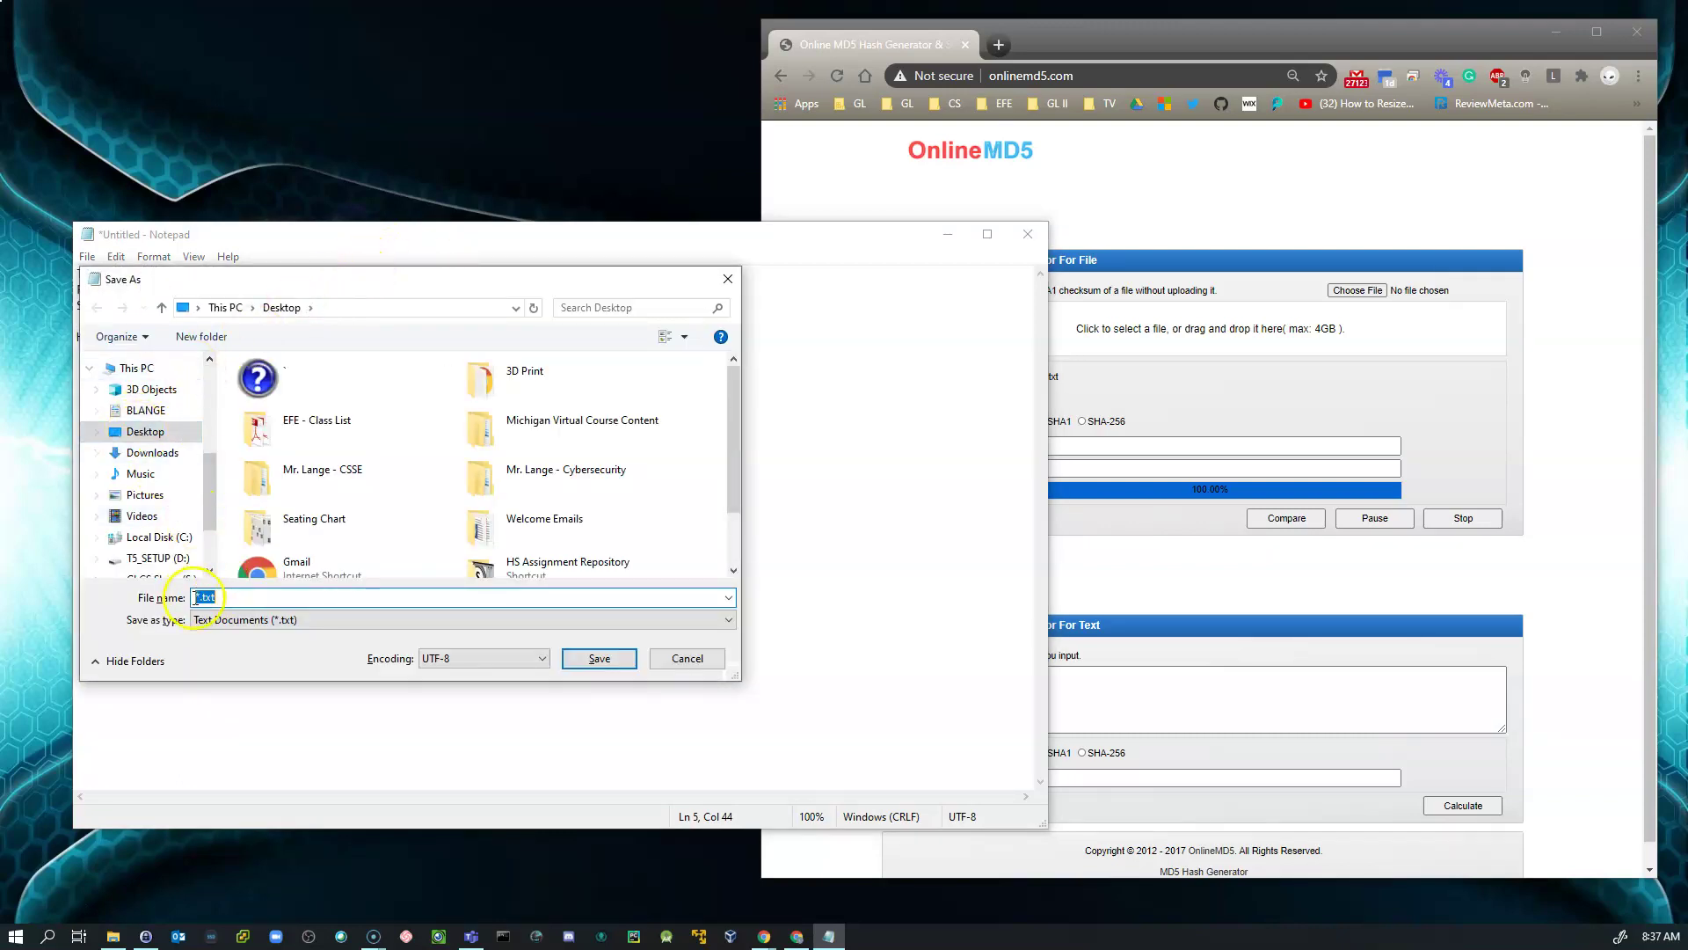
click(196, 597)
key(Delete)
text(Hiring2021)
key(Return)
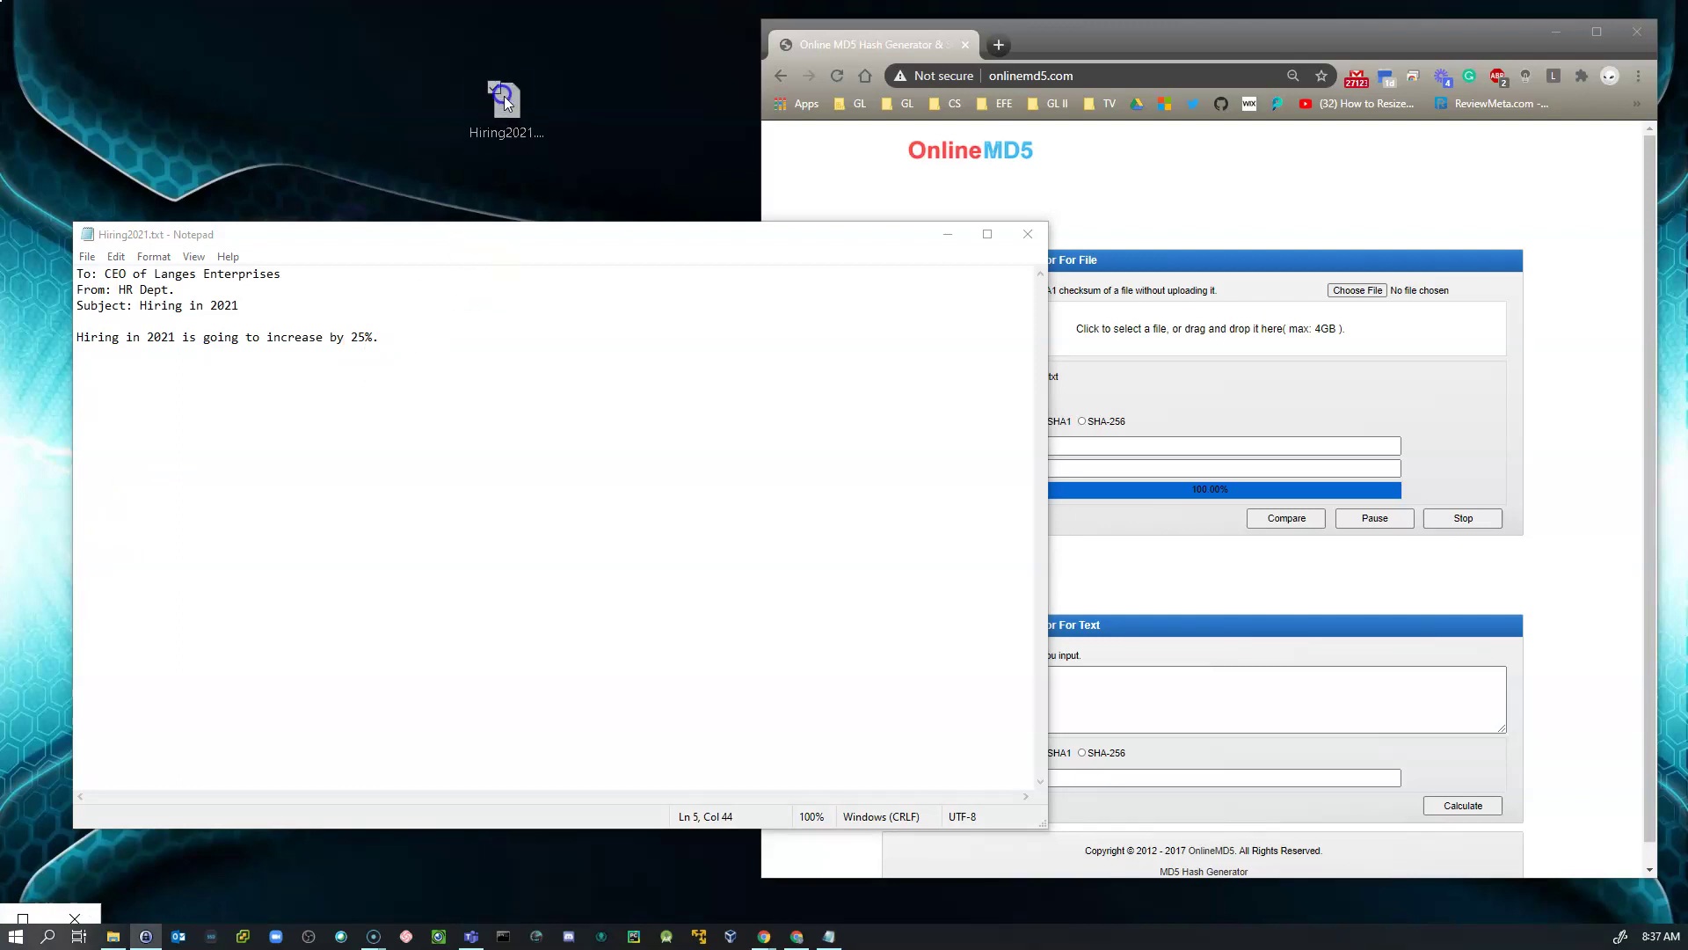
click(519, 127)
mouse_move(517, 129)
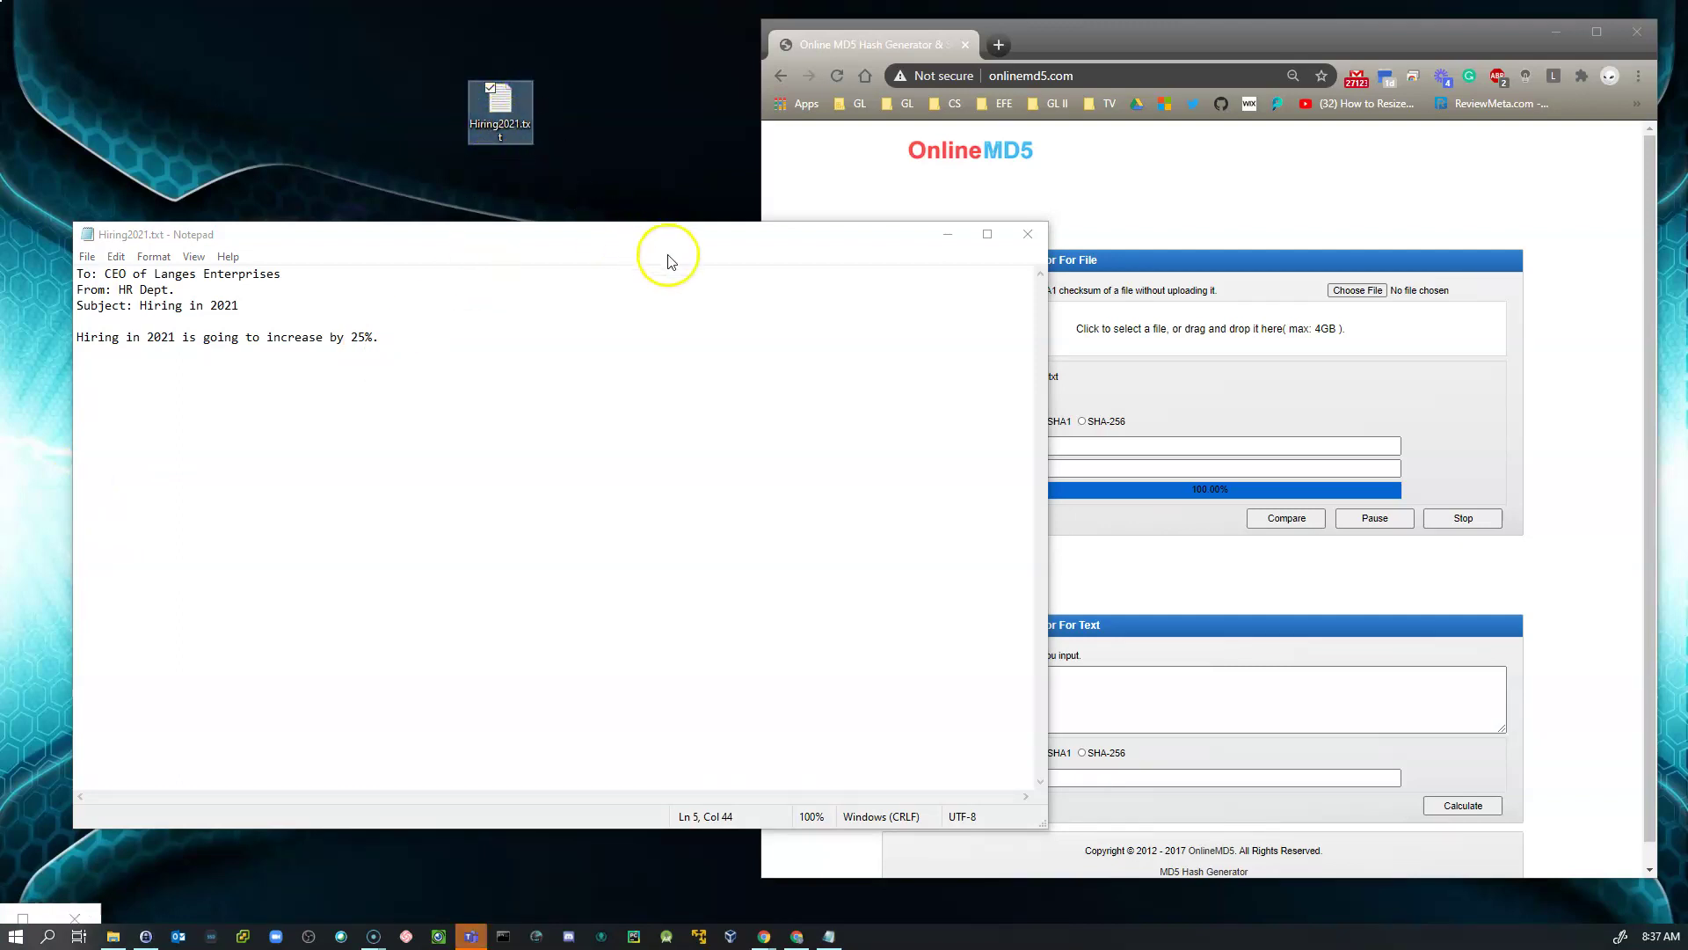
Drop the 117-byte Hiring2021.txt onto OnlineMD5, select its MD5 checksum, and launch a new Notepad.
drag(678, 243, 316, 249)
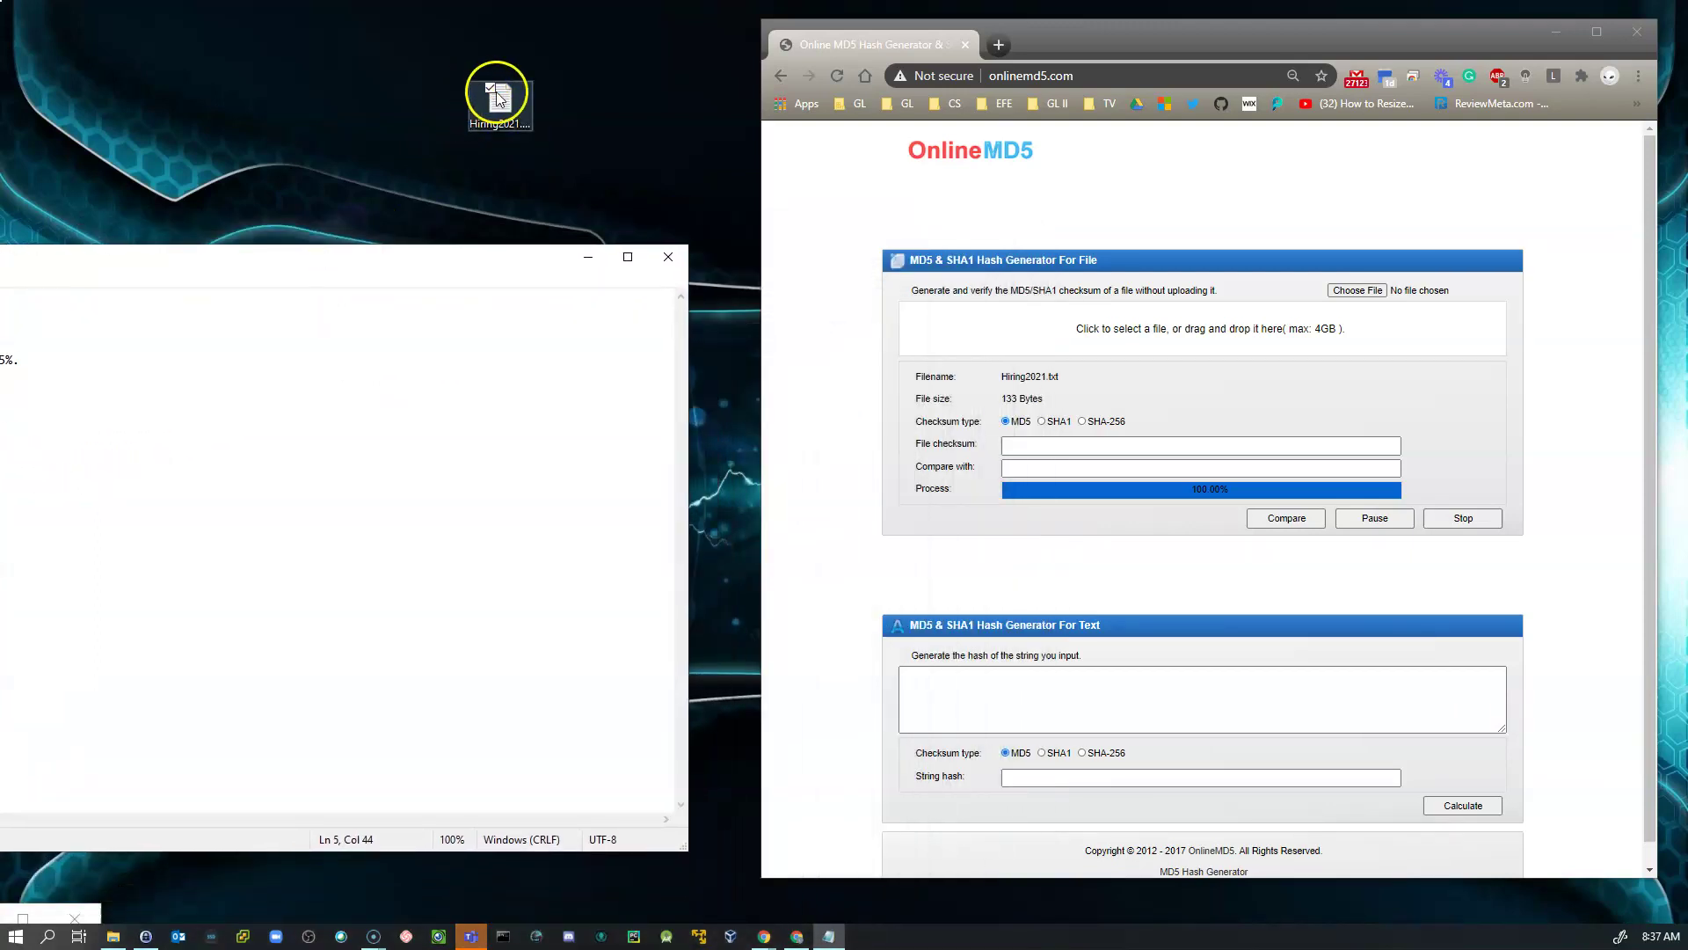
drag(500, 93, 1170, 324)
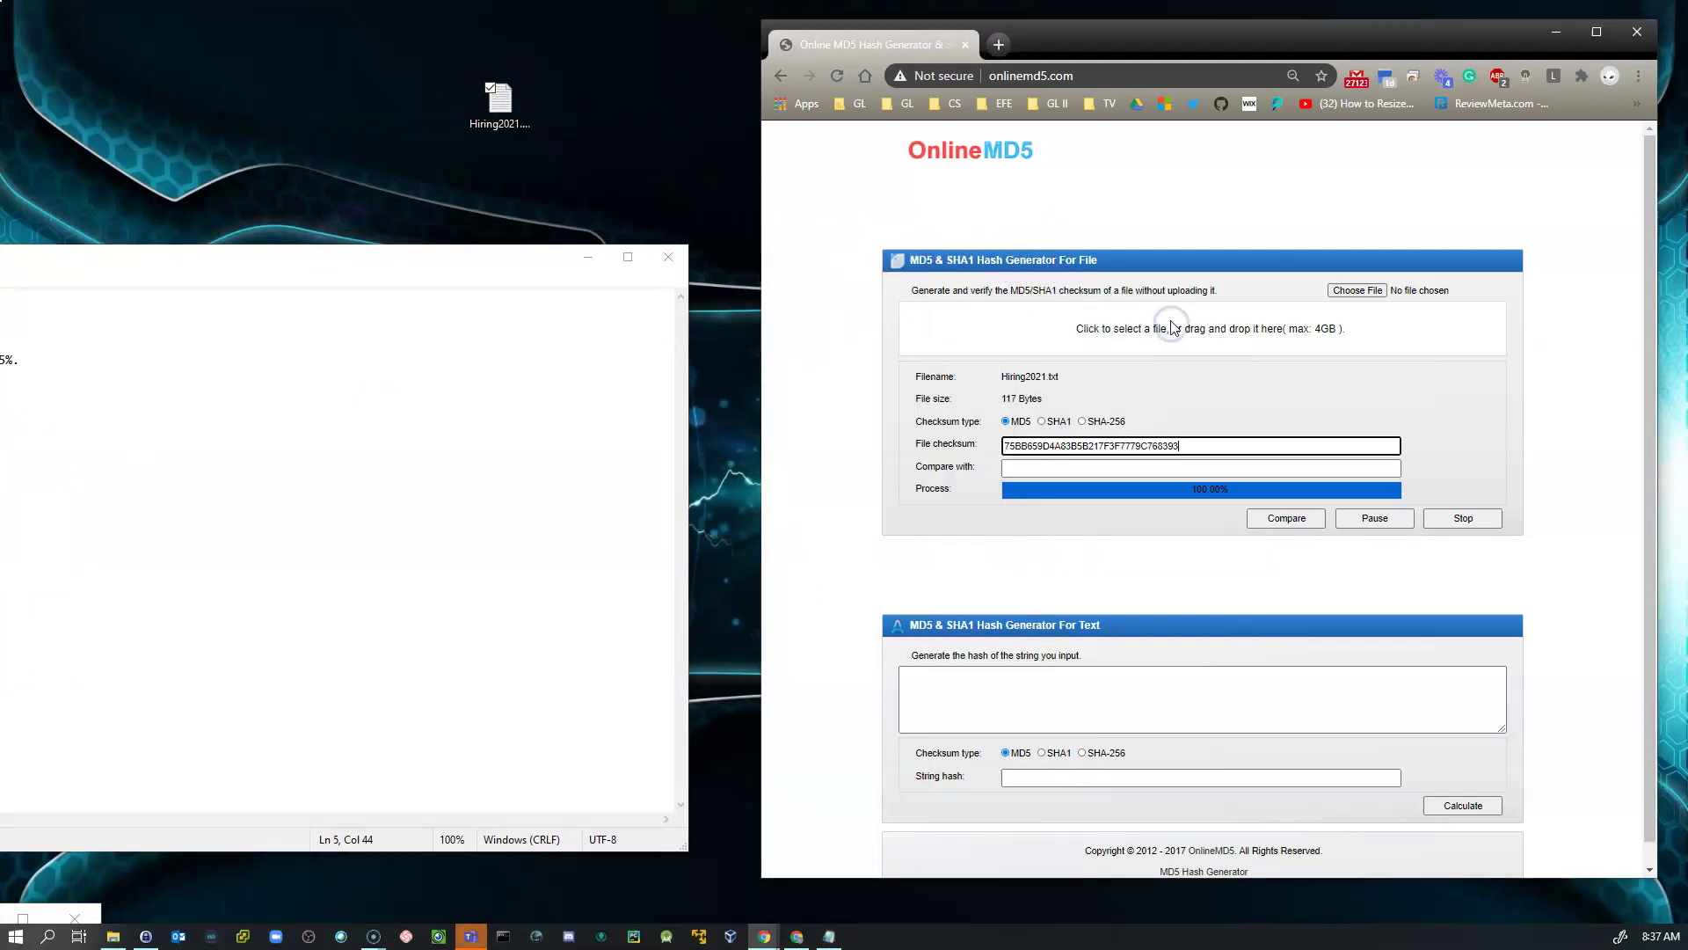
click(1187, 446)
drag(1187, 446, 1000, 450)
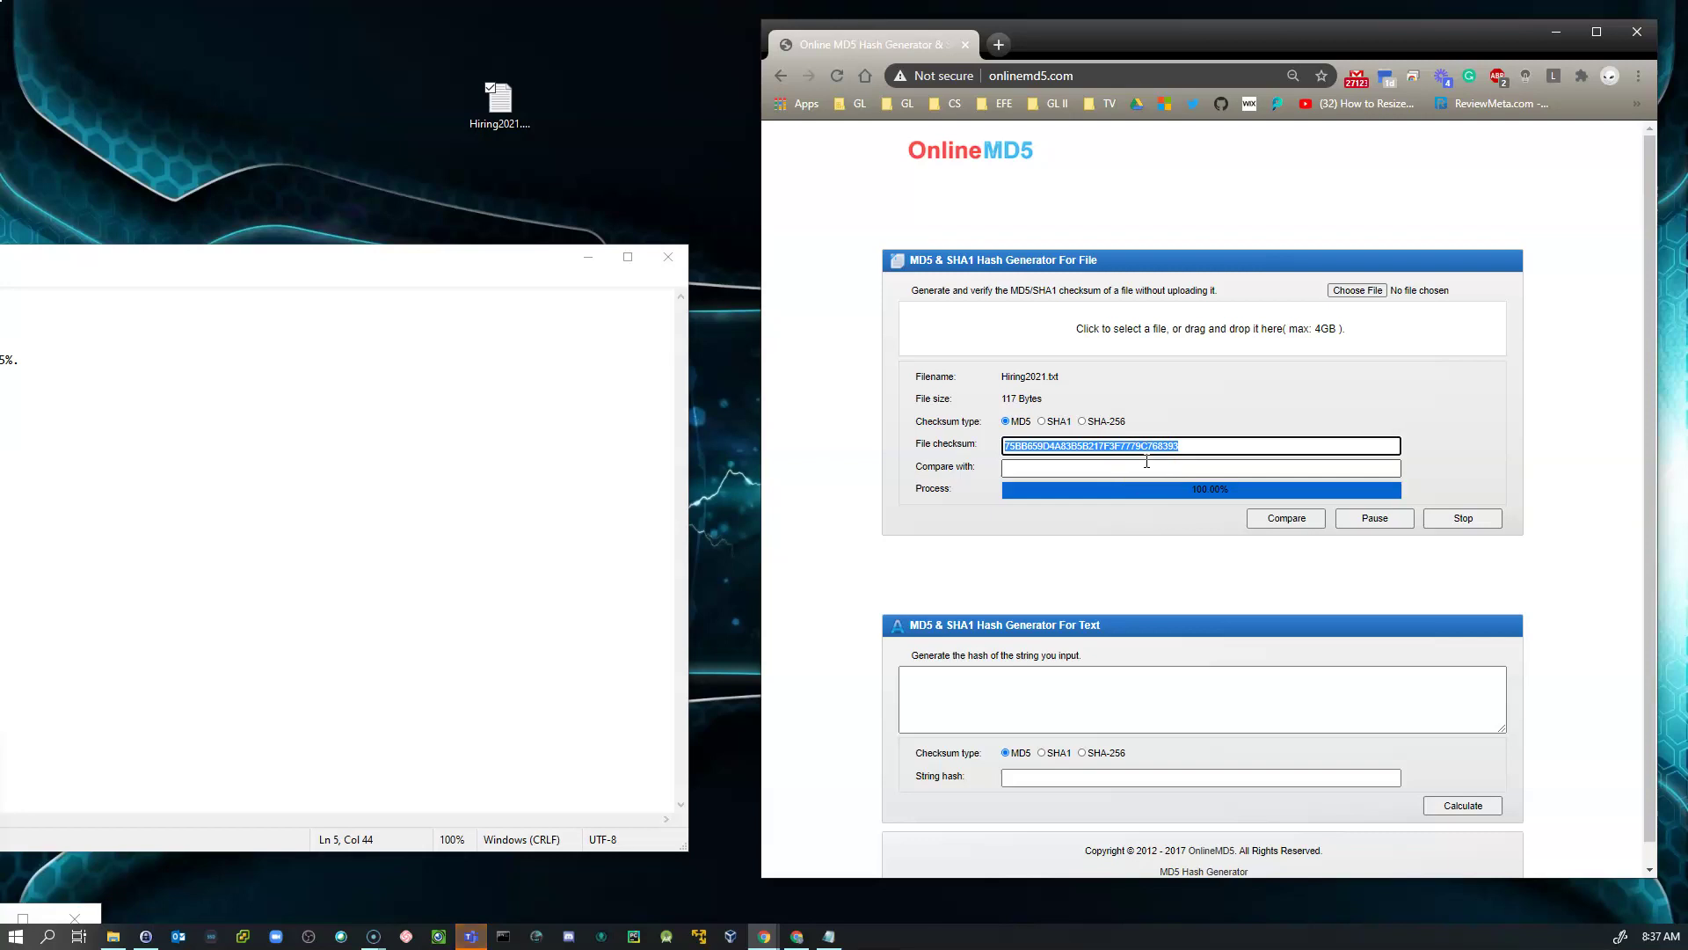
key(alt+Tab)
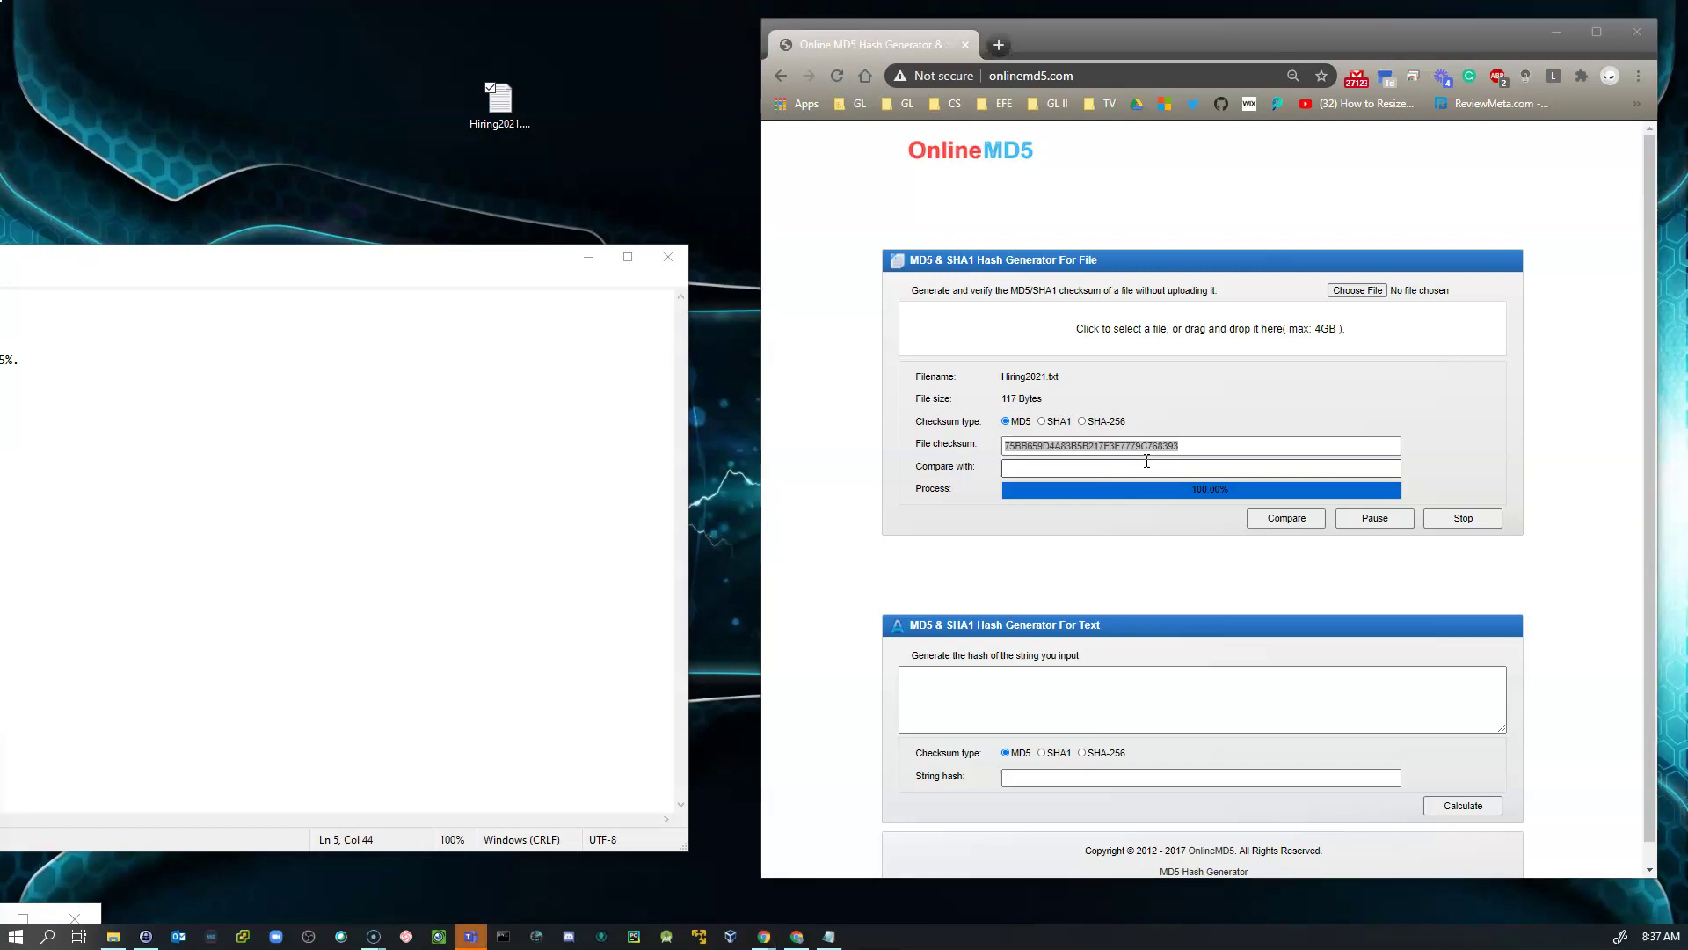
key(ctrl+shift+n)
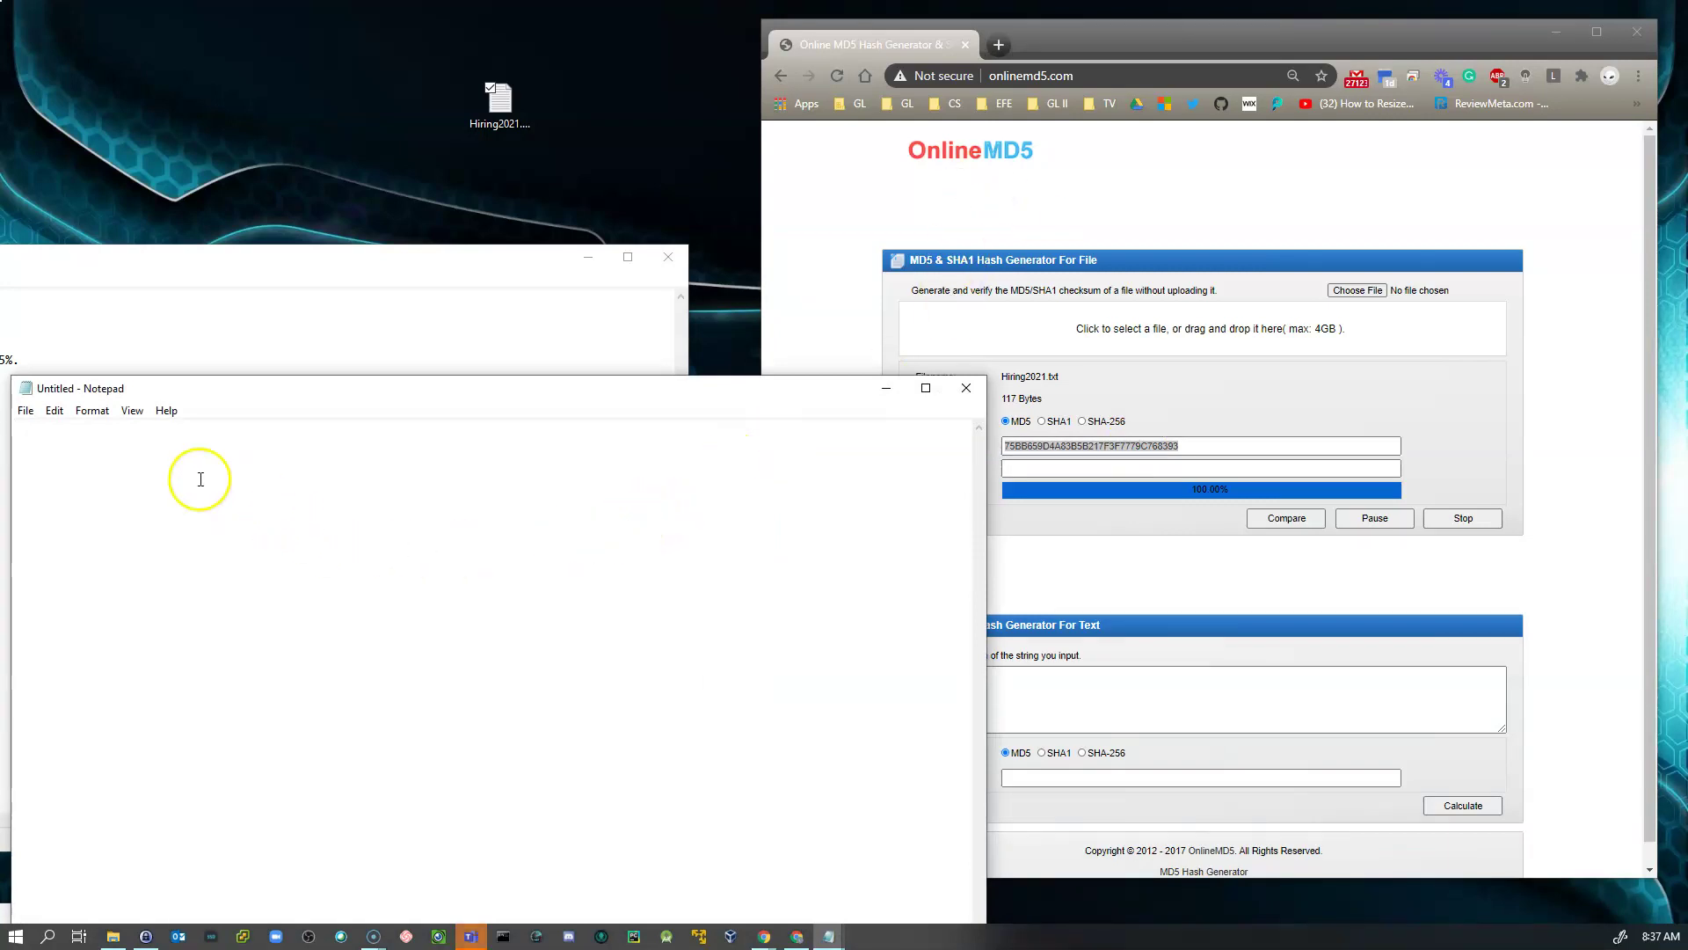
Paste the MD5 checksum into the blank Notepad, then bring the Hiring2021.txt memo forward.
click(1212, 444)
key(ctrl+c)
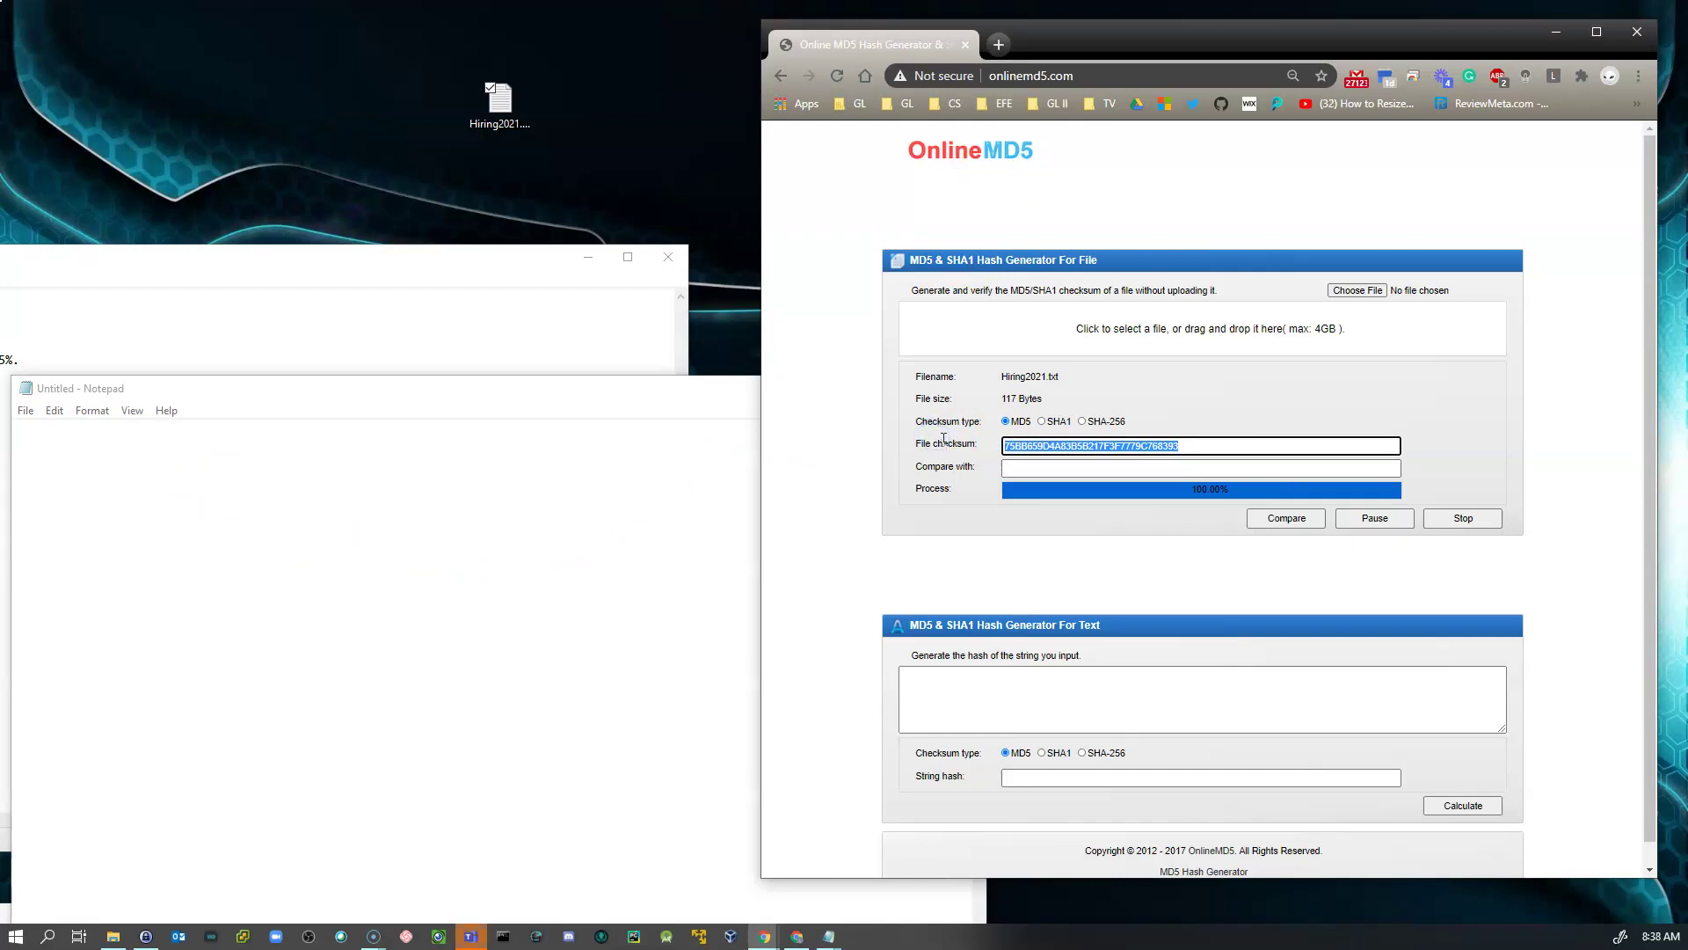
click(426, 528)
key(ctrl+v)
click(417, 518)
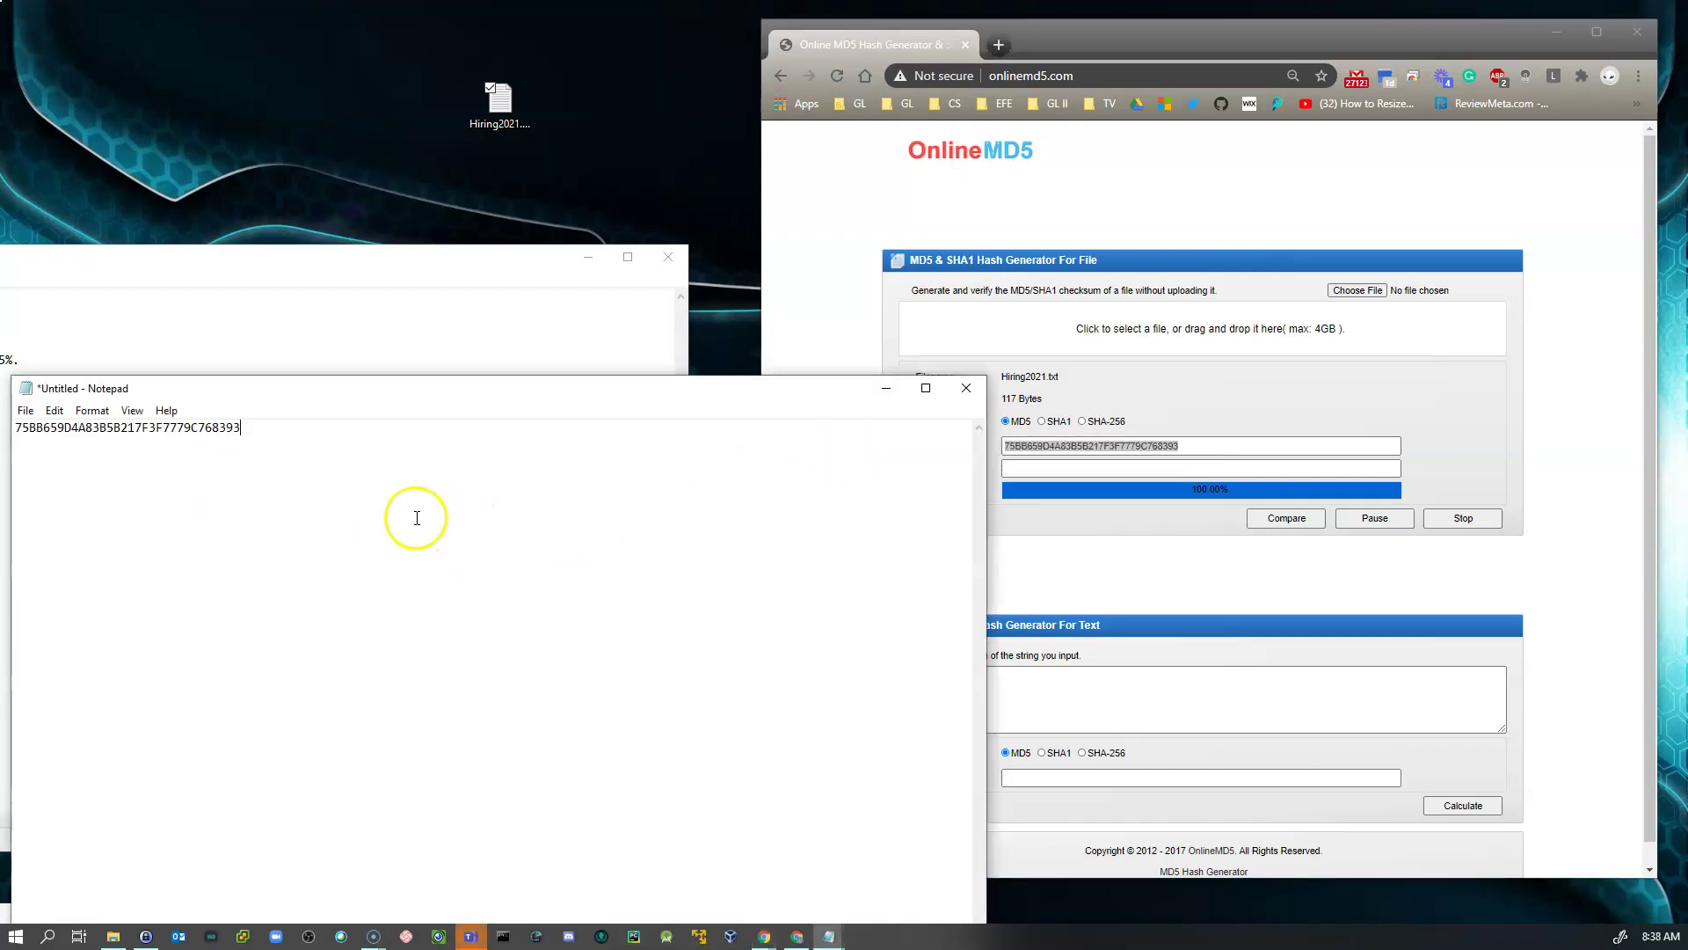
drag(403, 386, 554, 500)
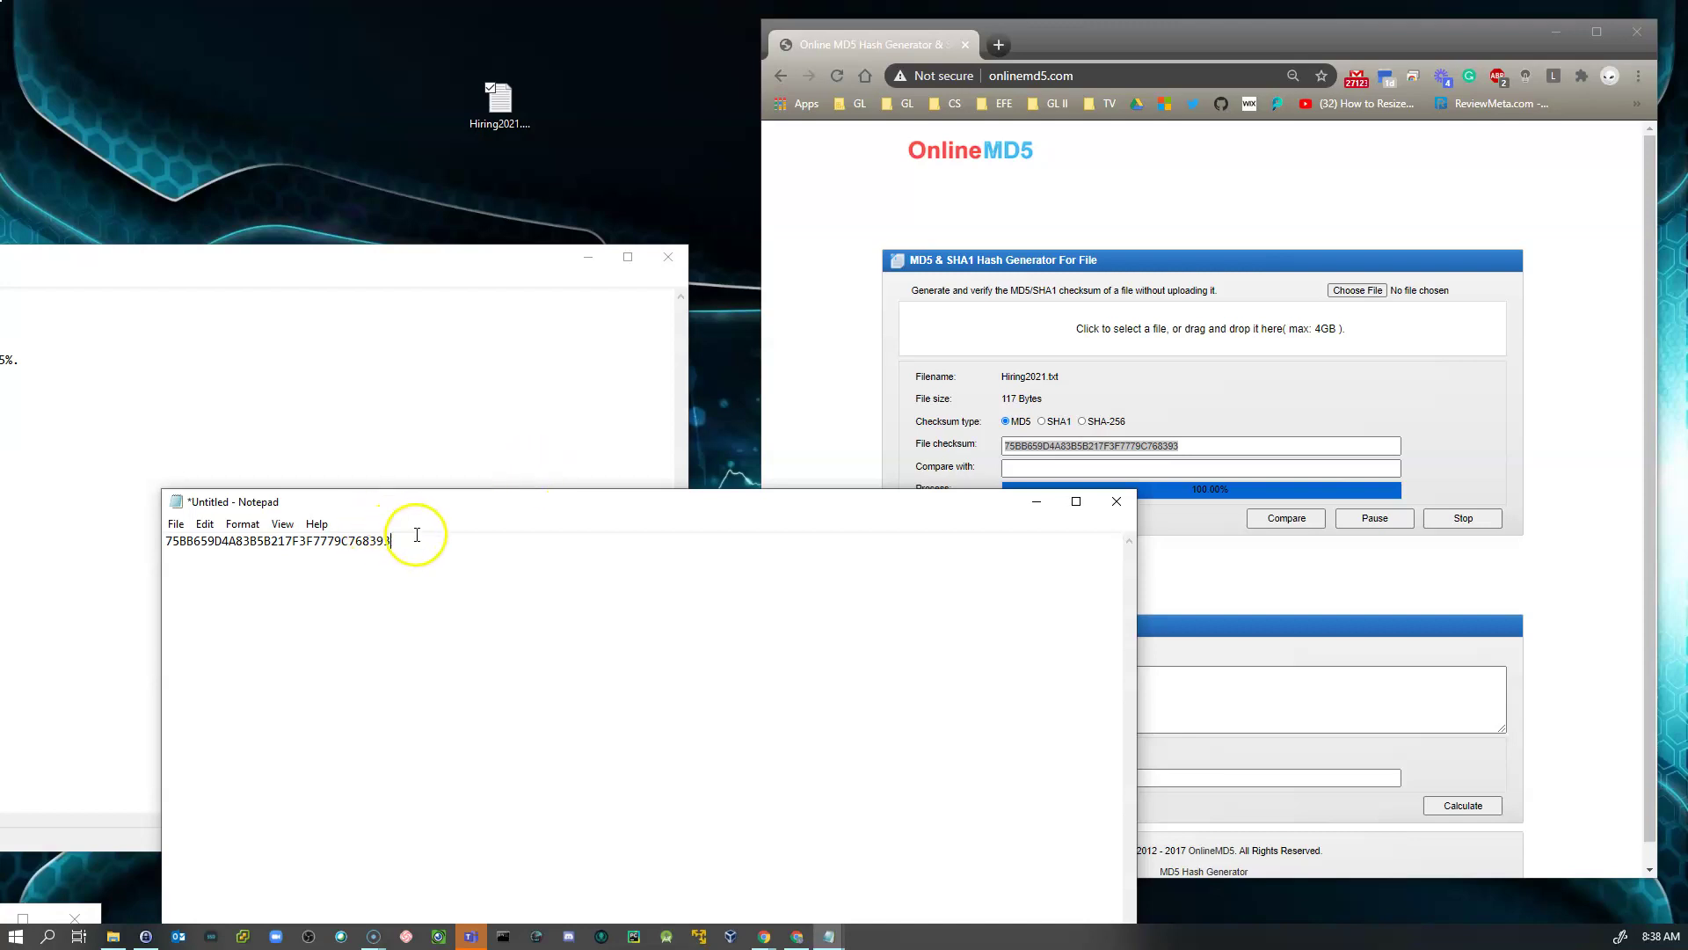
drag(370, 256, 769, 163)
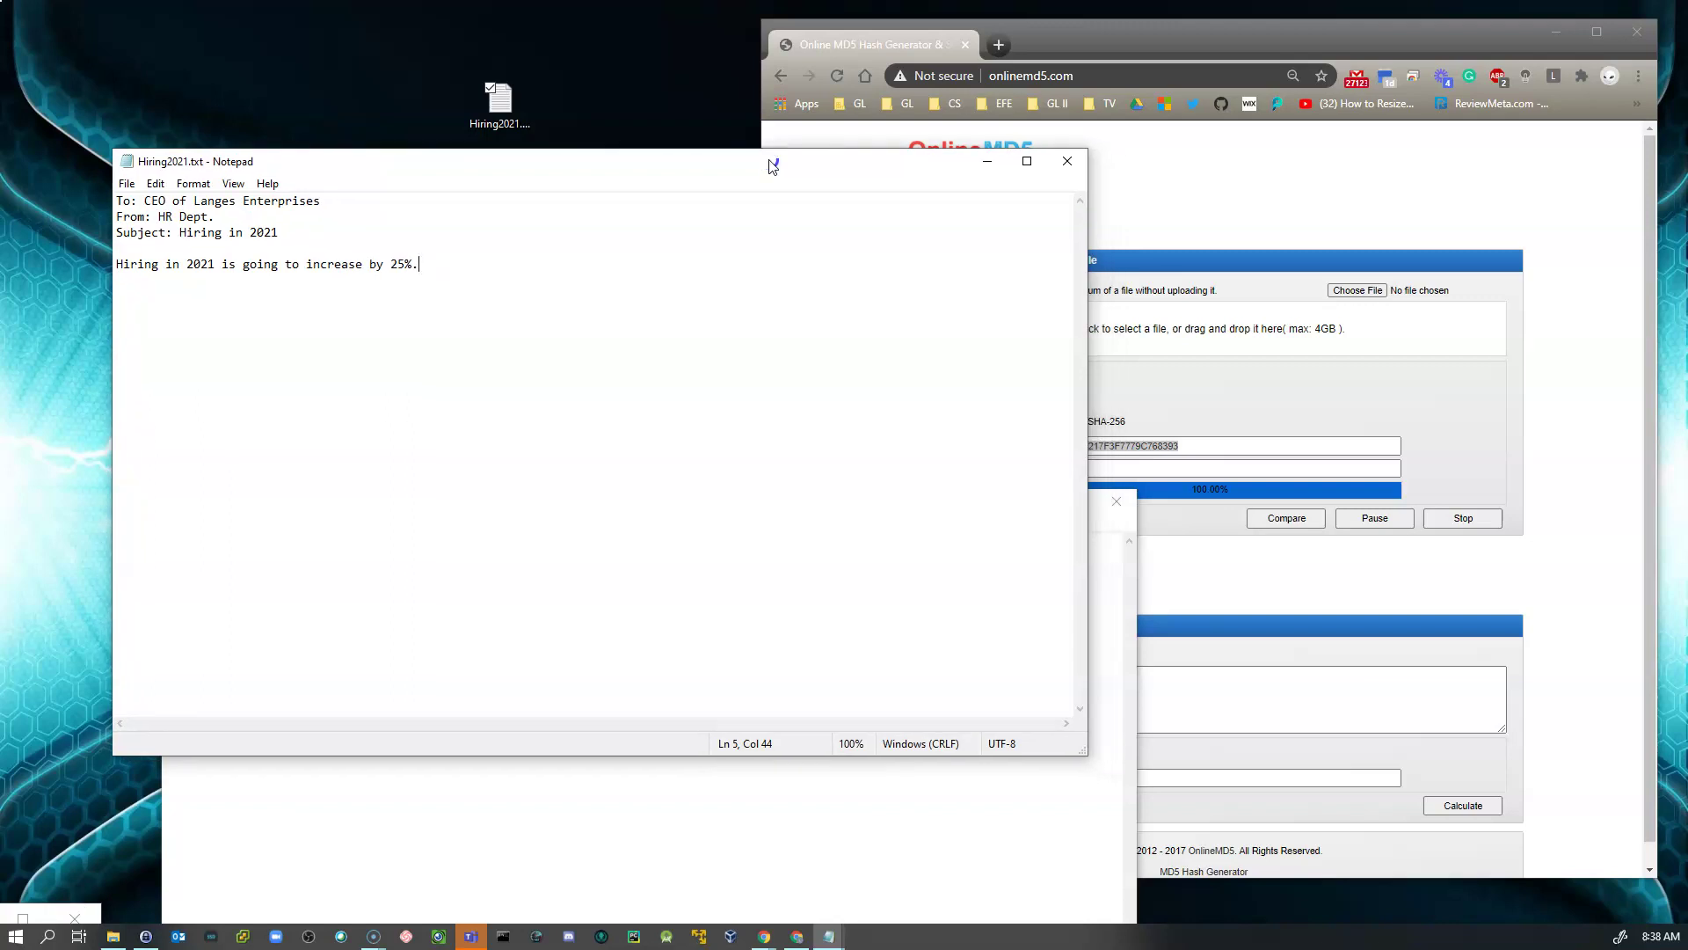
Arrange the memo and the Notepad holding the hash so both are visible.
drag(772, 167, 740, 131)
click(567, 830)
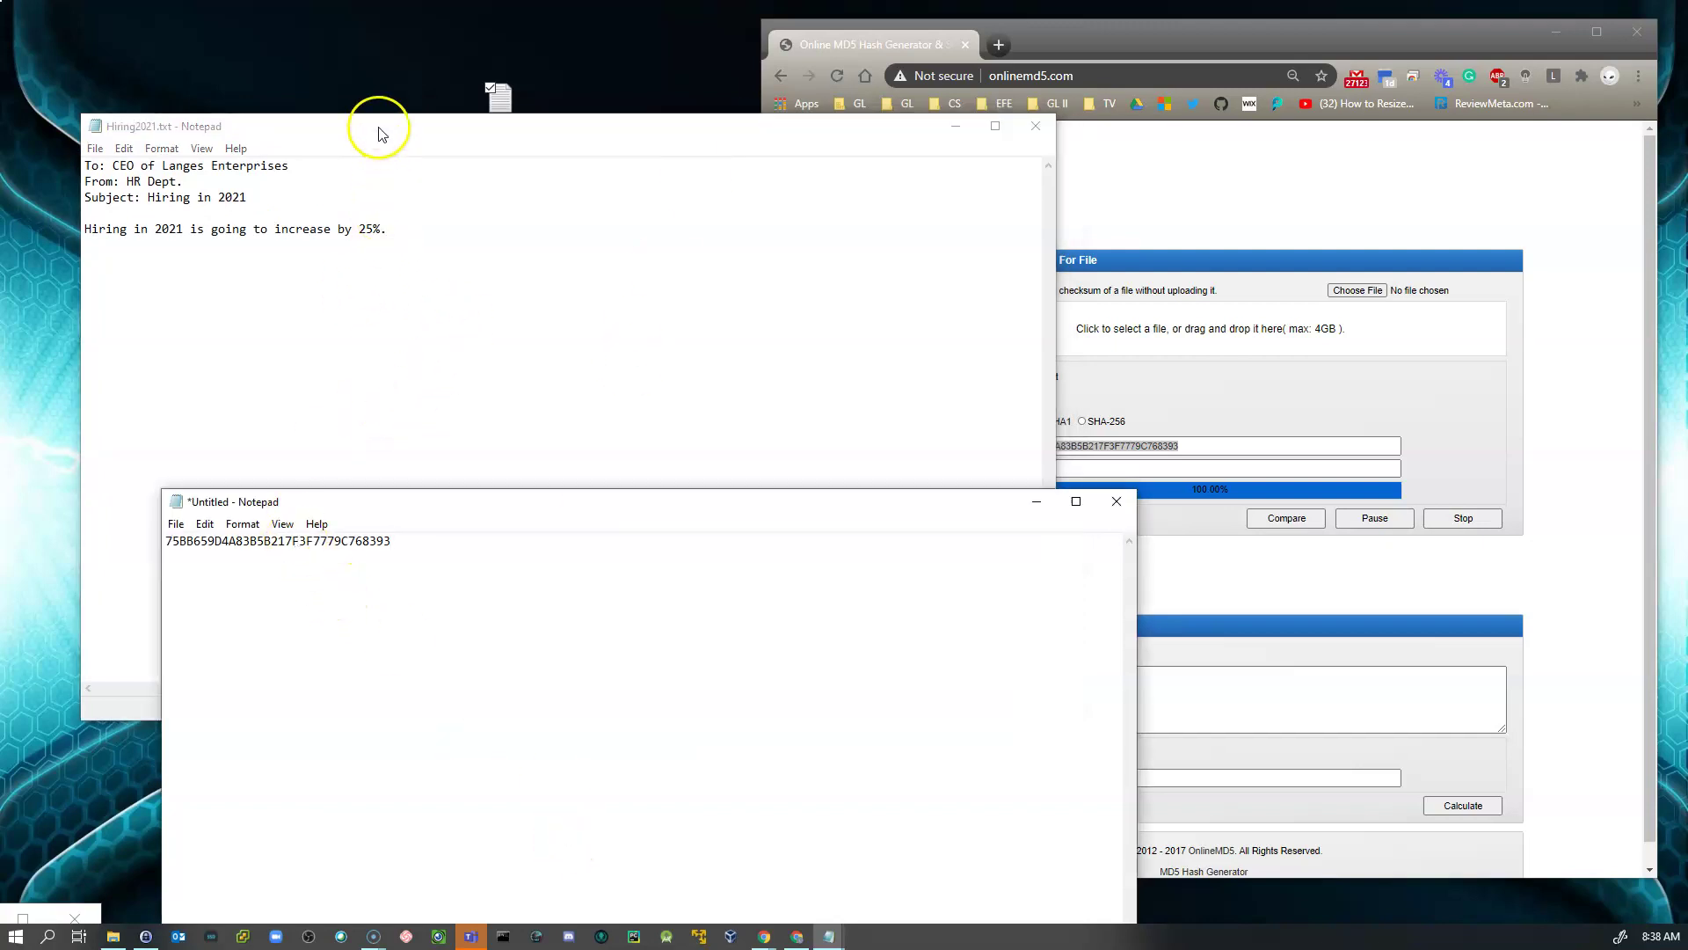
drag(381, 134, 163, 242)
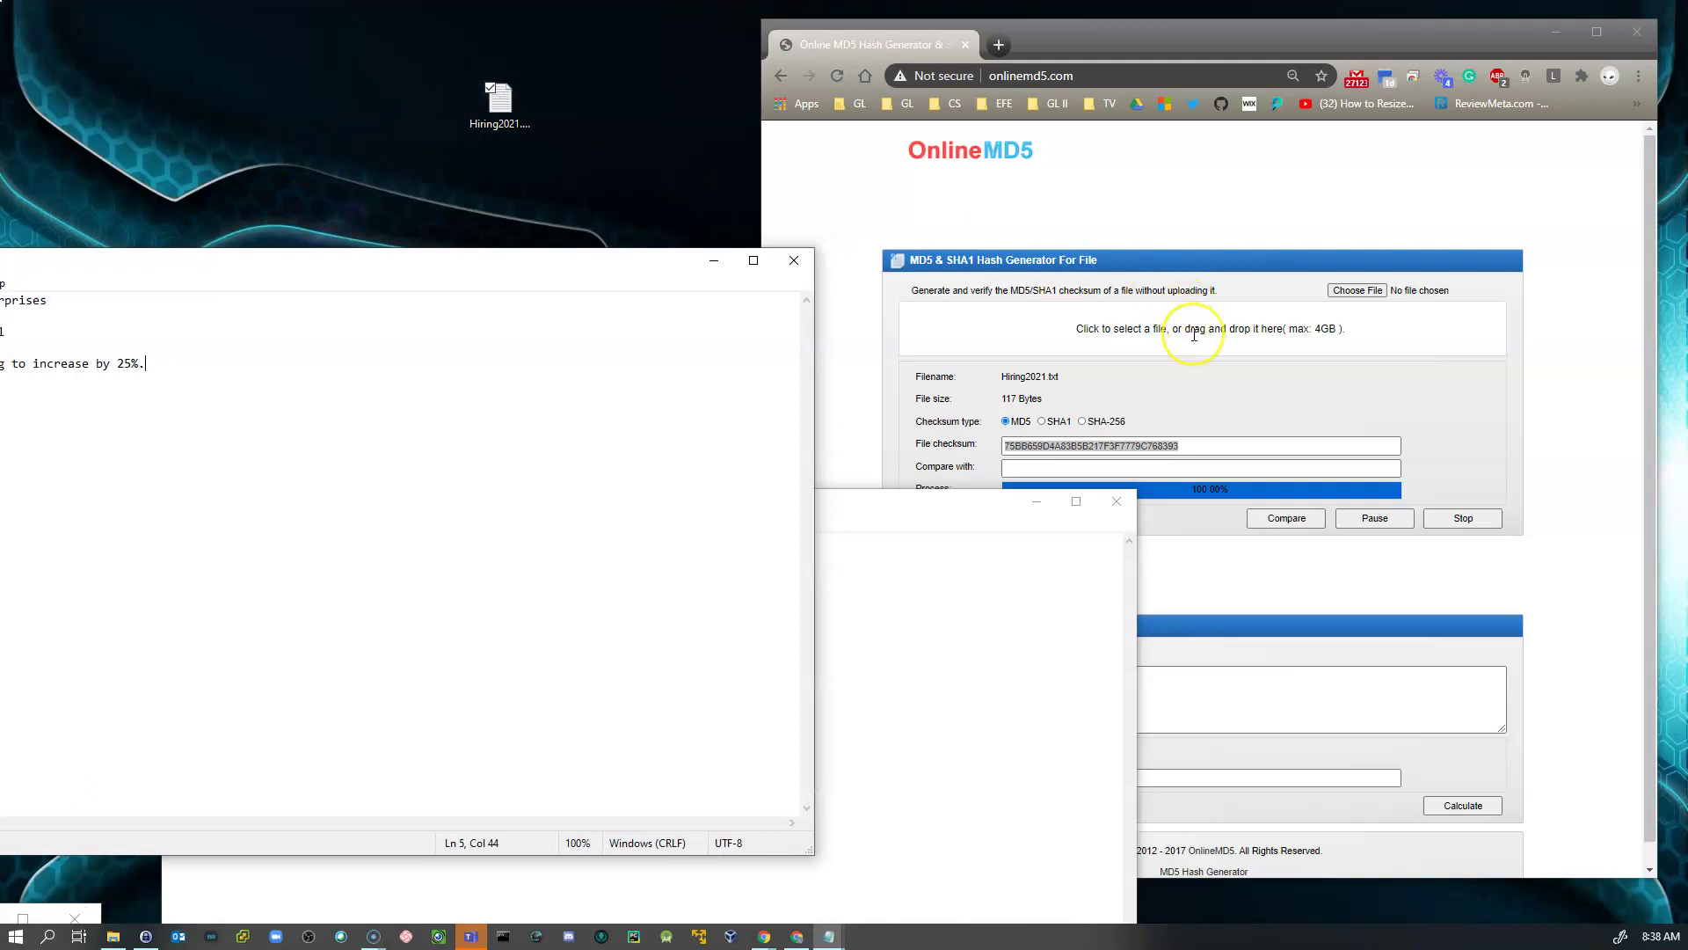
drag(490, 253, 507, 180)
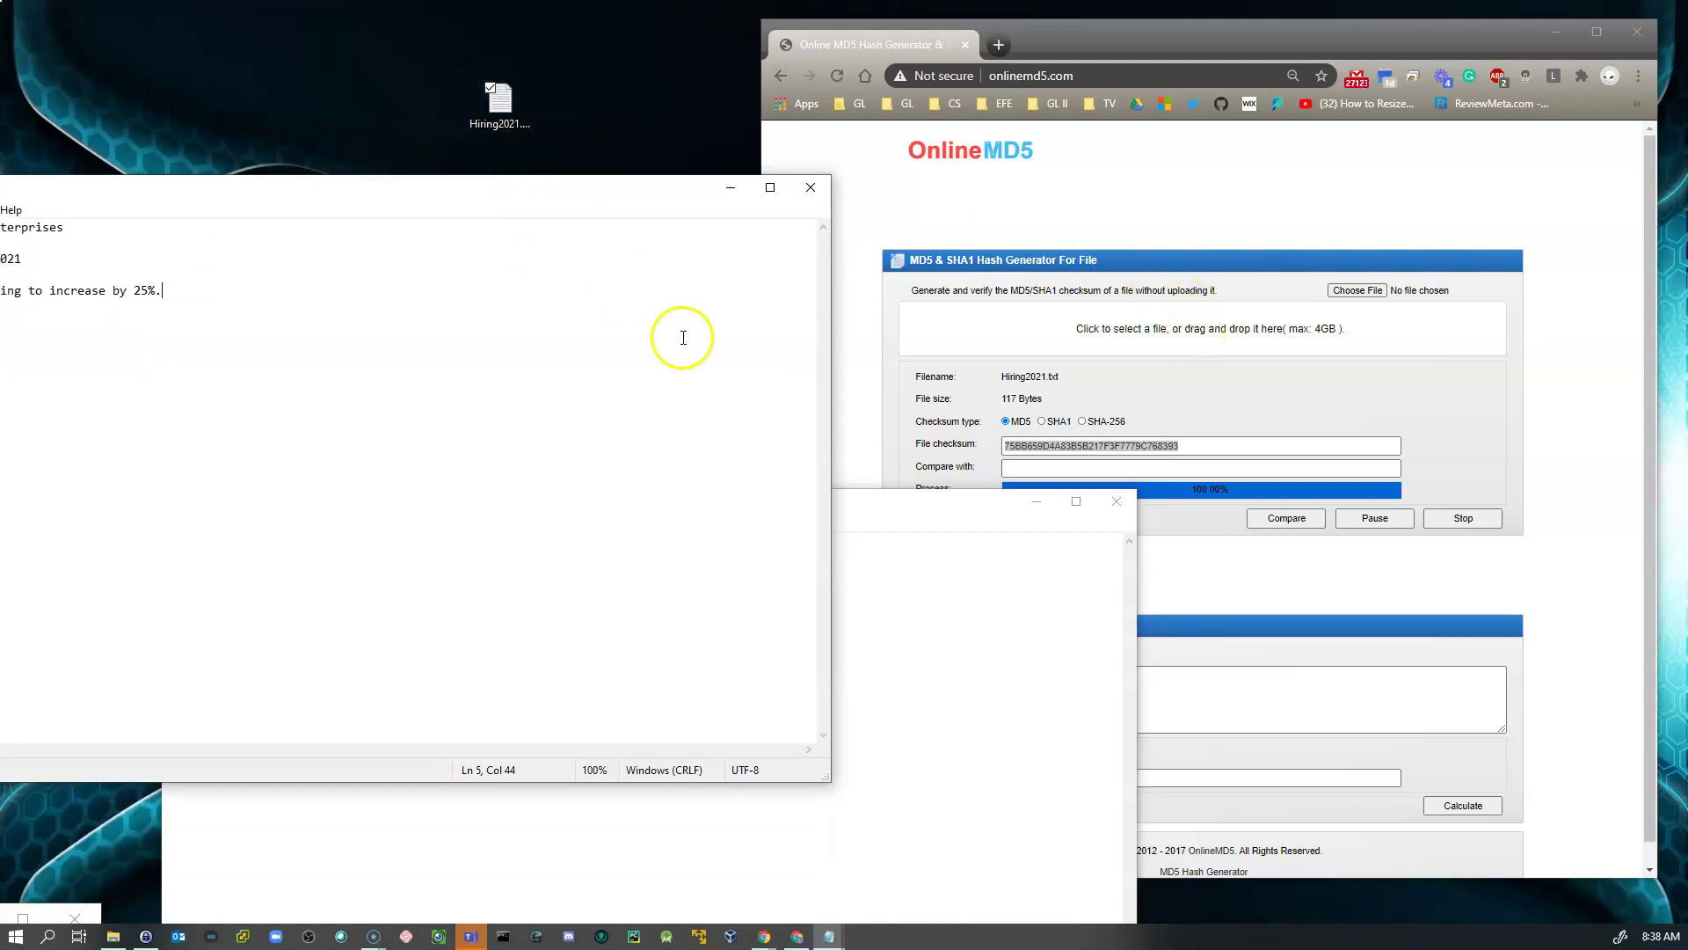
Paste the saved hash into Compare with, getting a green MD5 match check.
drag(395, 540, 162, 540)
key(ctrl+c)
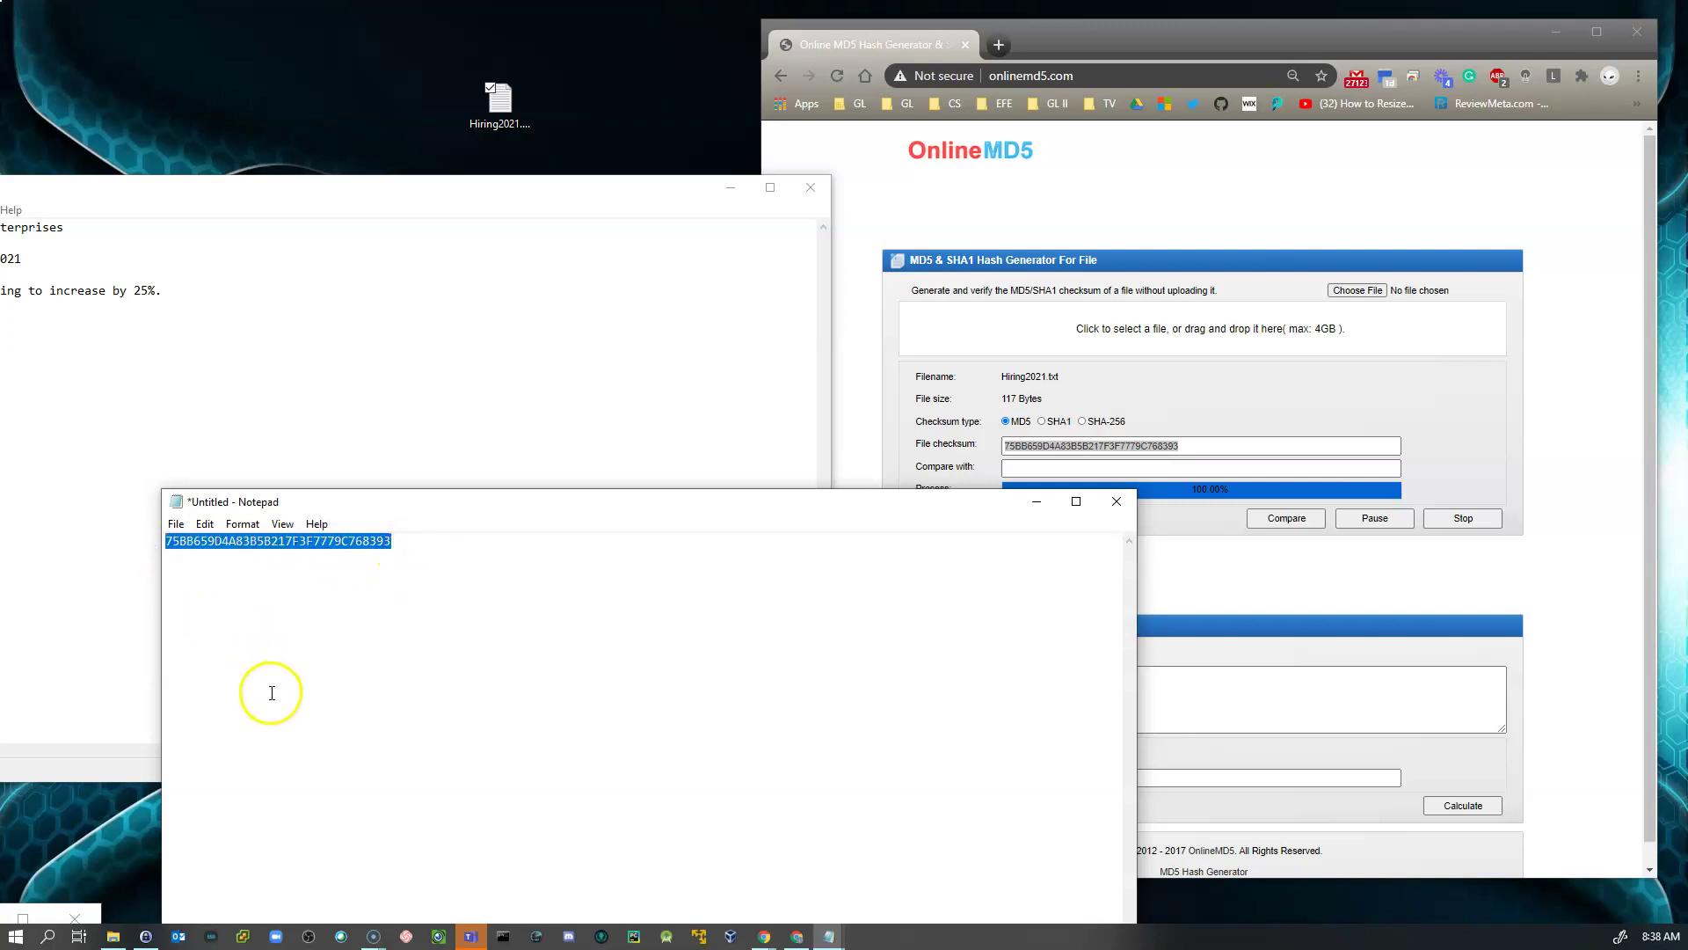
click(1235, 469)
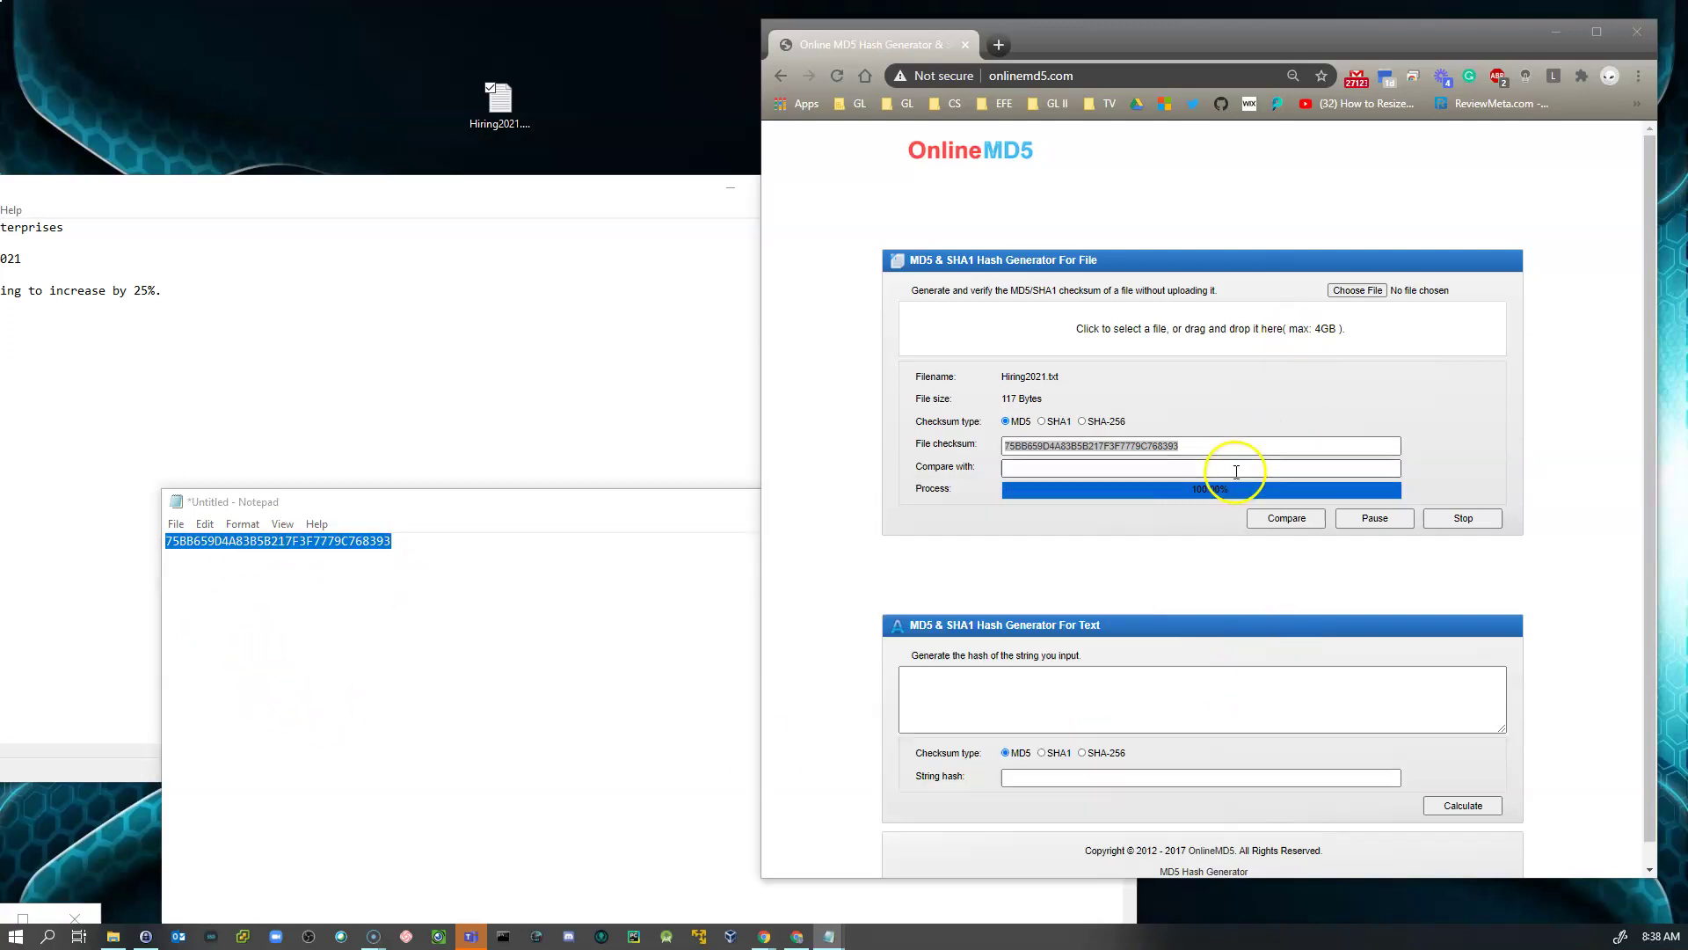
key(ctrl+v)
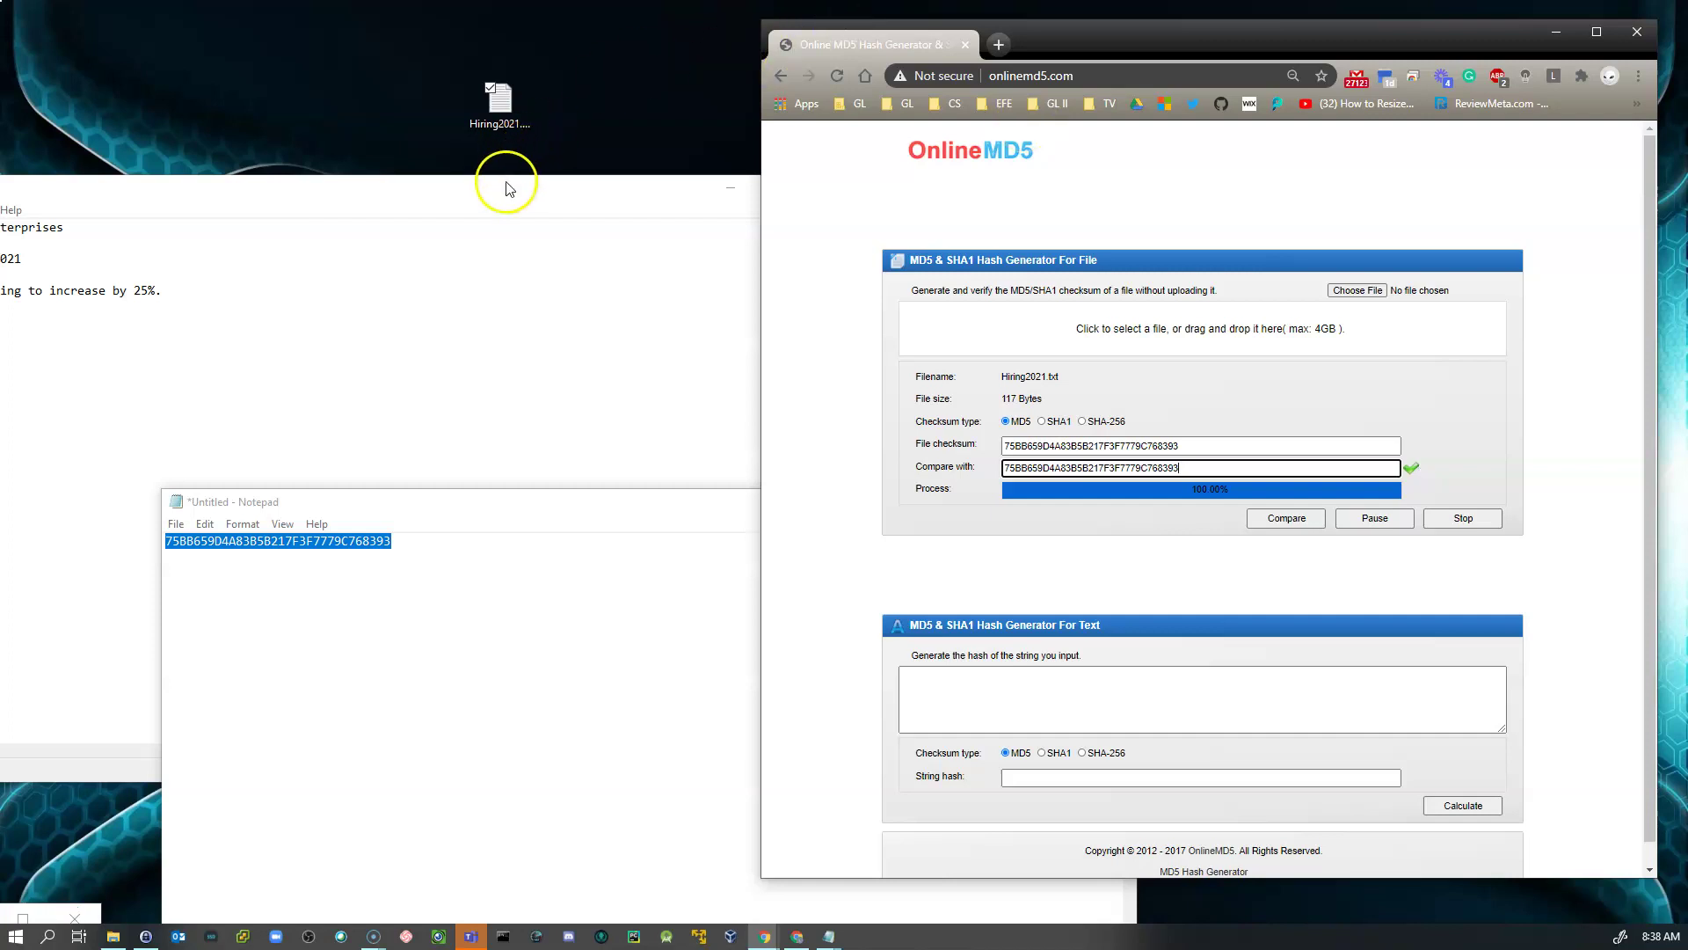
drag(534, 182, 800, 173)
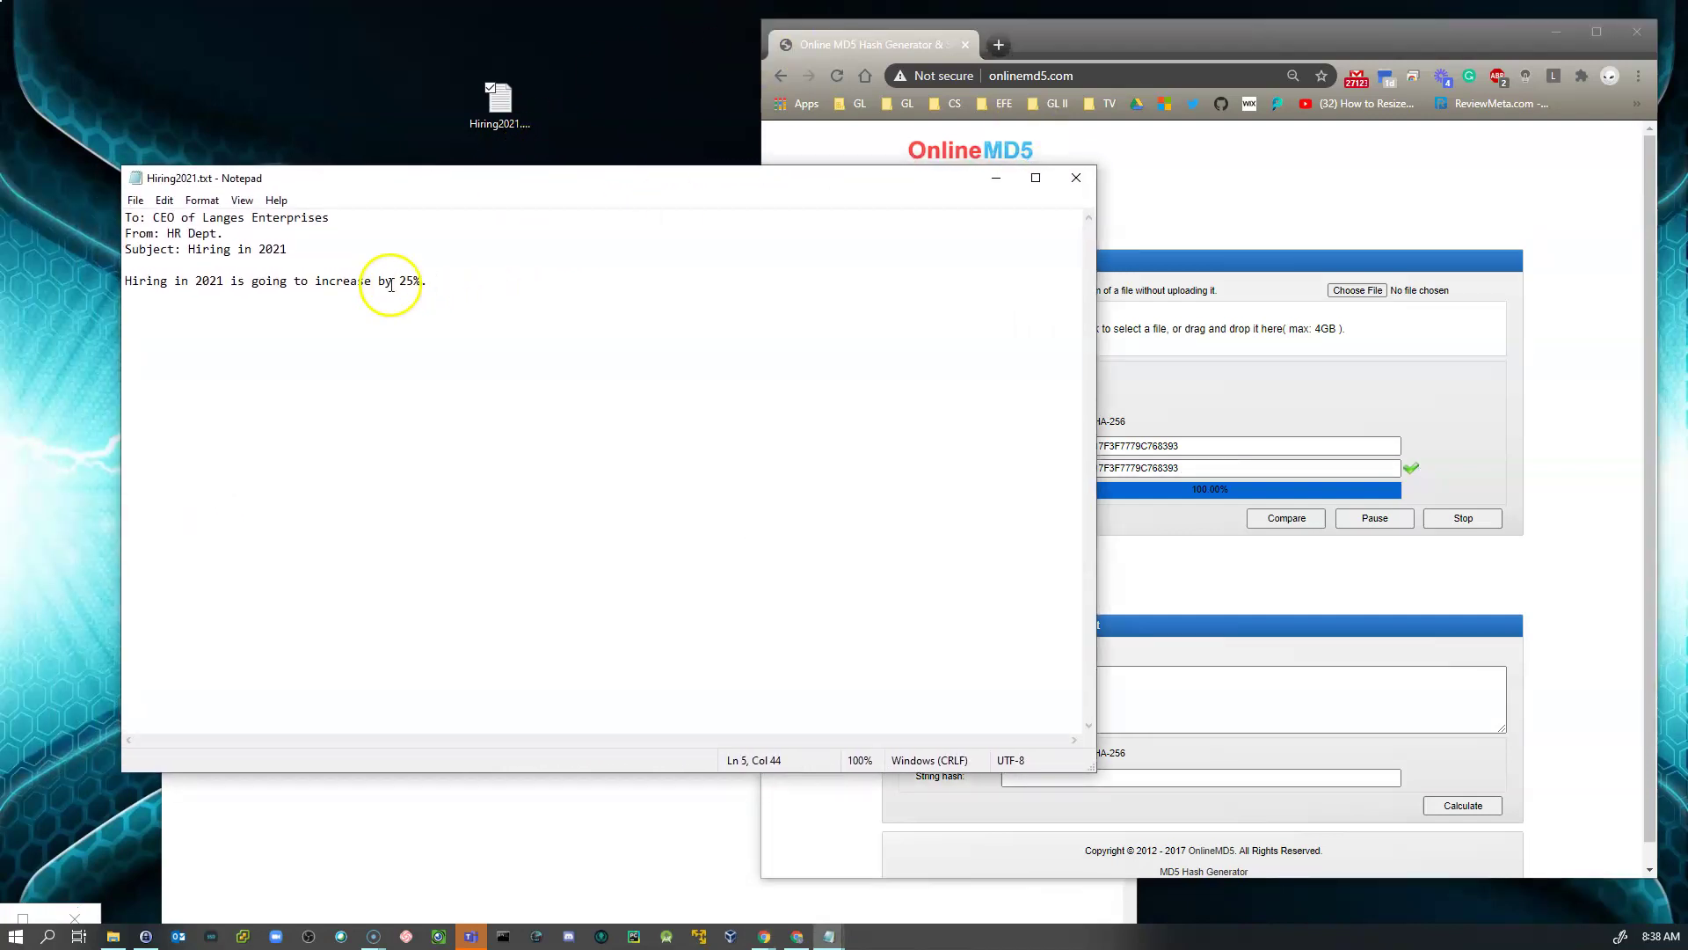
Edit the memo to read 'going to decrease by 25%' and re-save Hiring2021.txt.
click(364, 282)
click(327, 280)
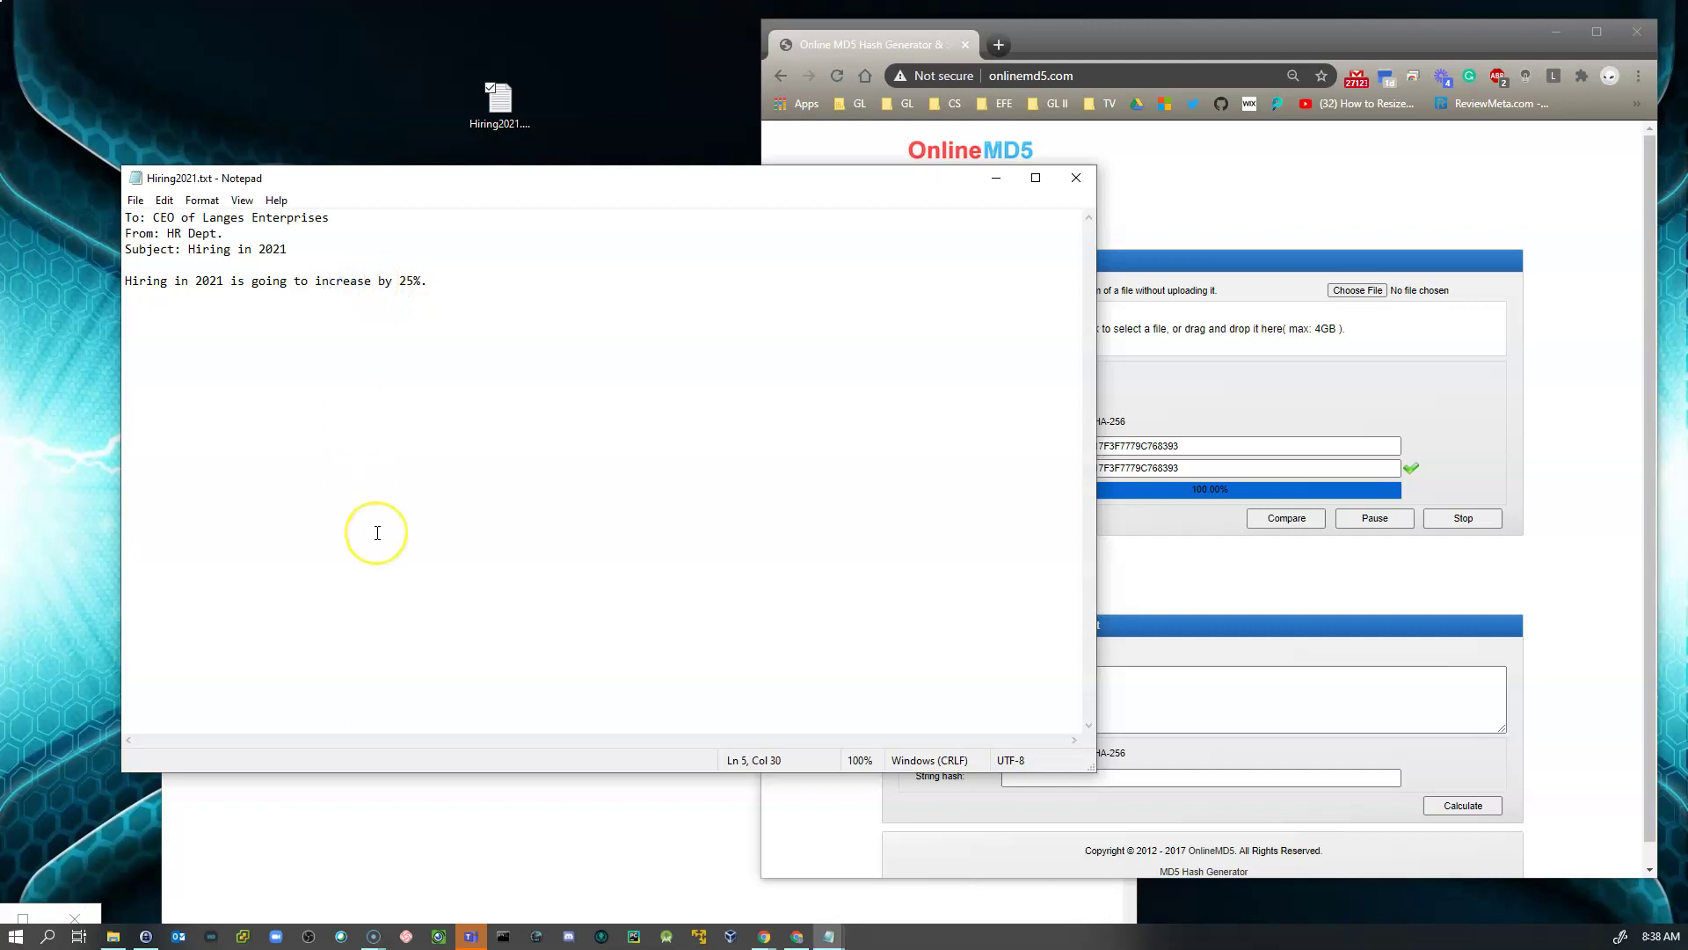
key(BackSpace)
key(BackSpace)
text(de)
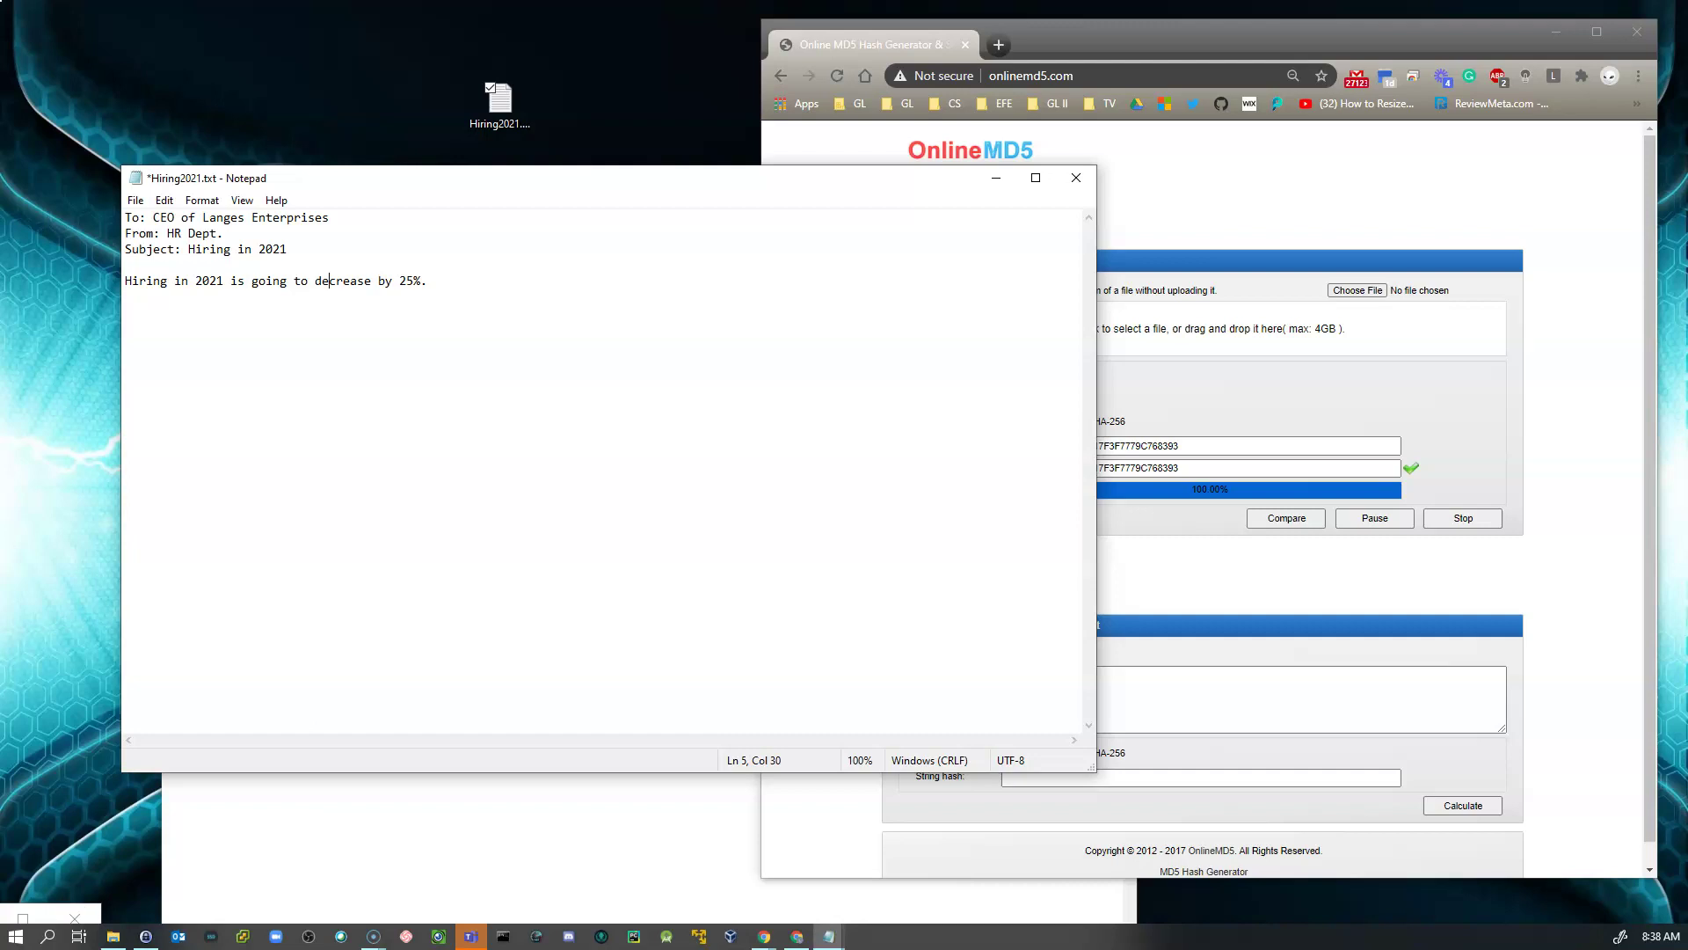
key(ctrl+s)
drag(841, 186, 368, 410)
Clear the old comparison hash and the old file checksum in OnlineMD5.
click(498, 101)
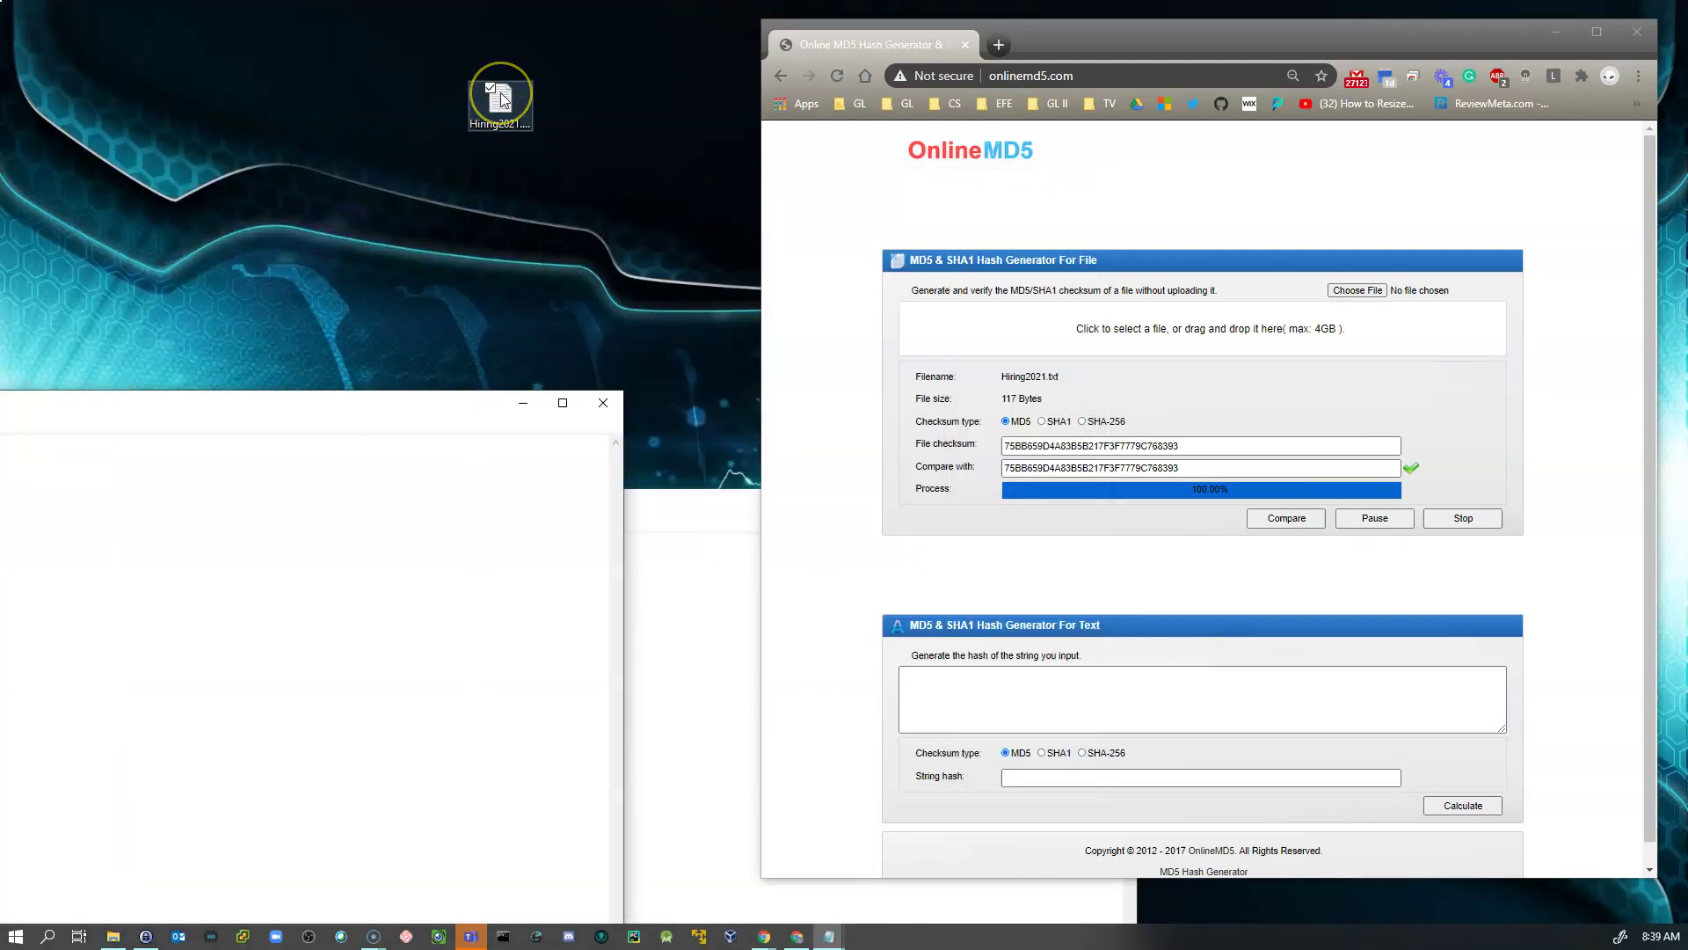
double_click(1187, 466)
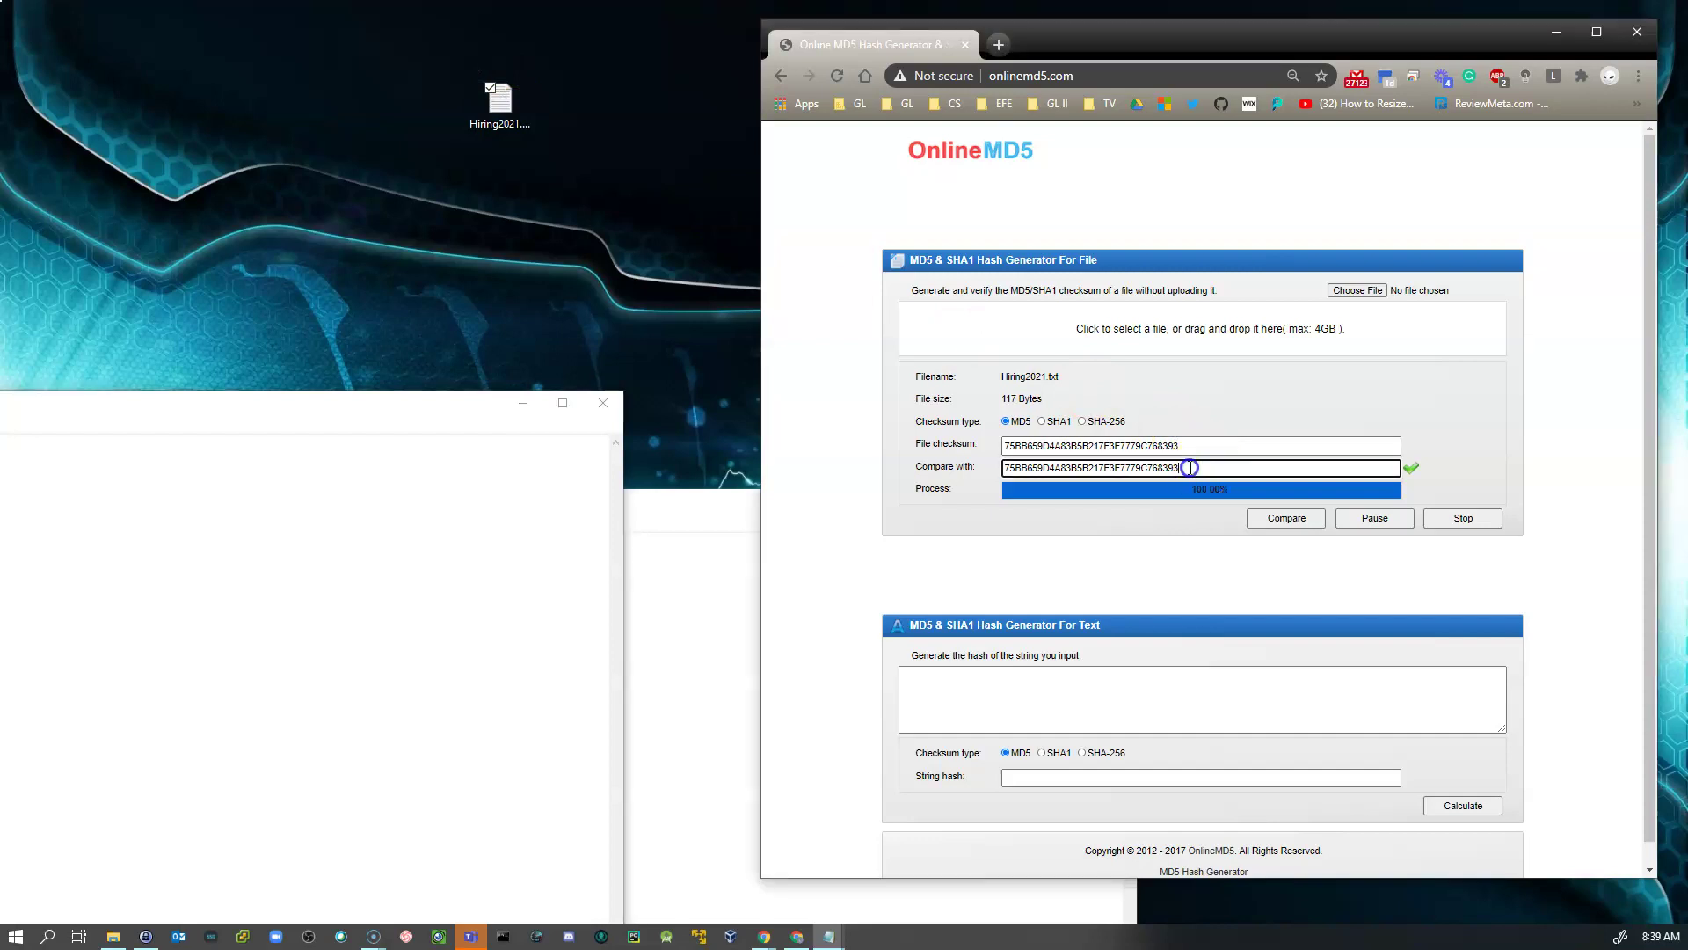
key(BackSpace)
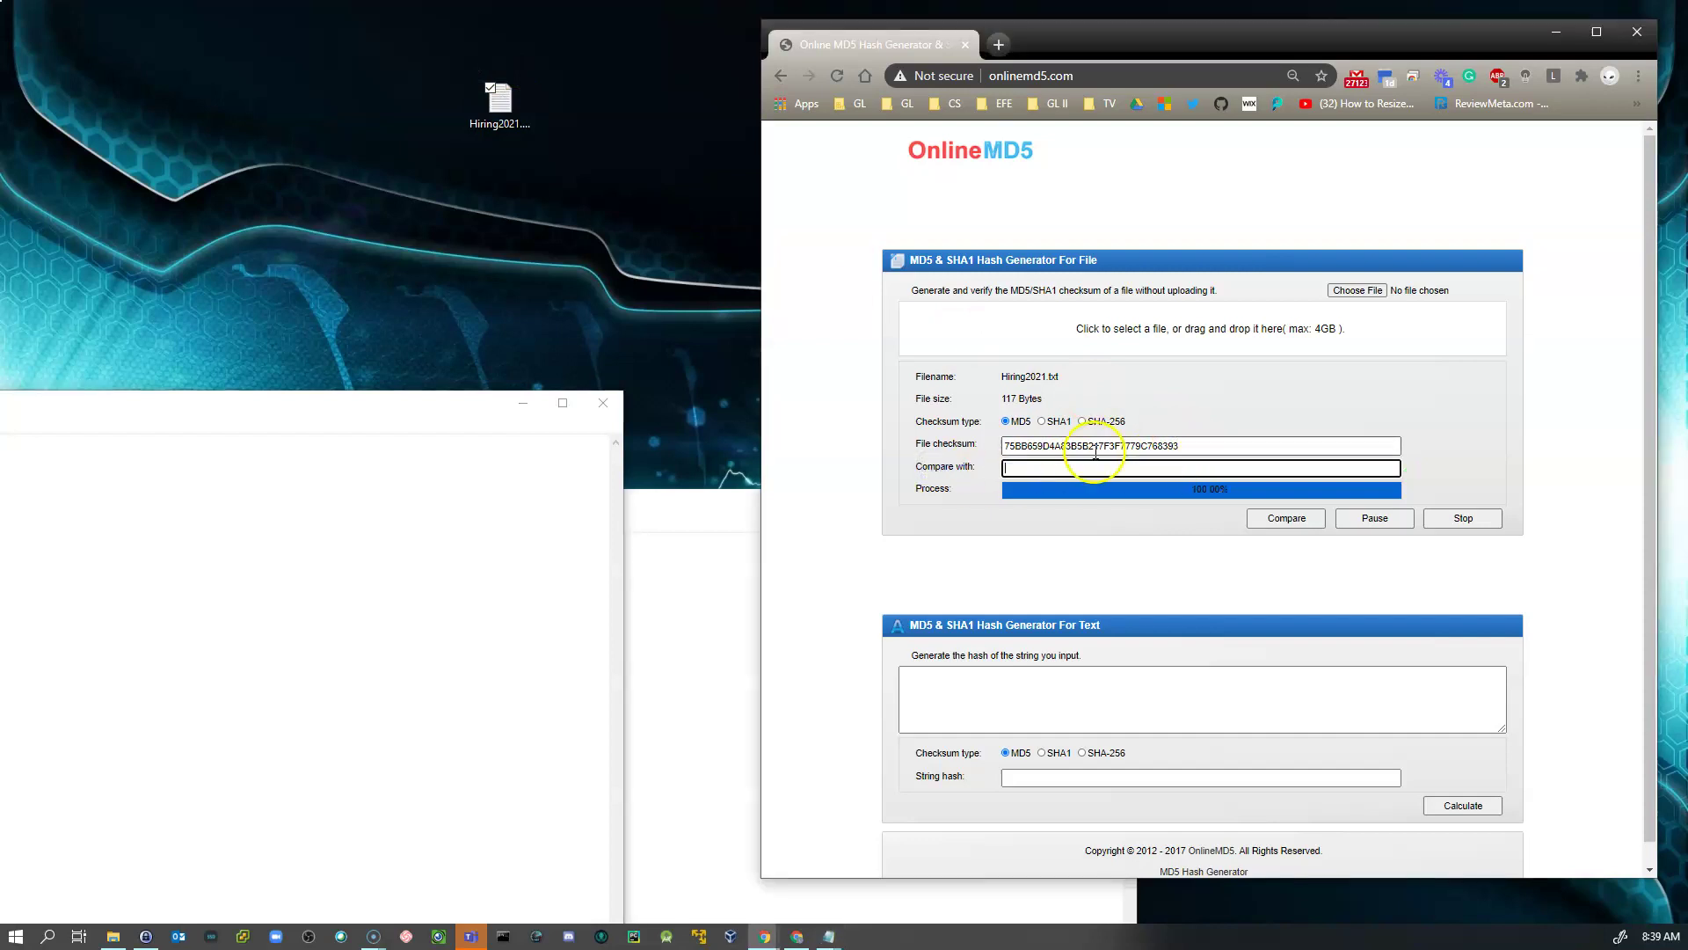
double_click(1198, 445)
key(BackSpace)
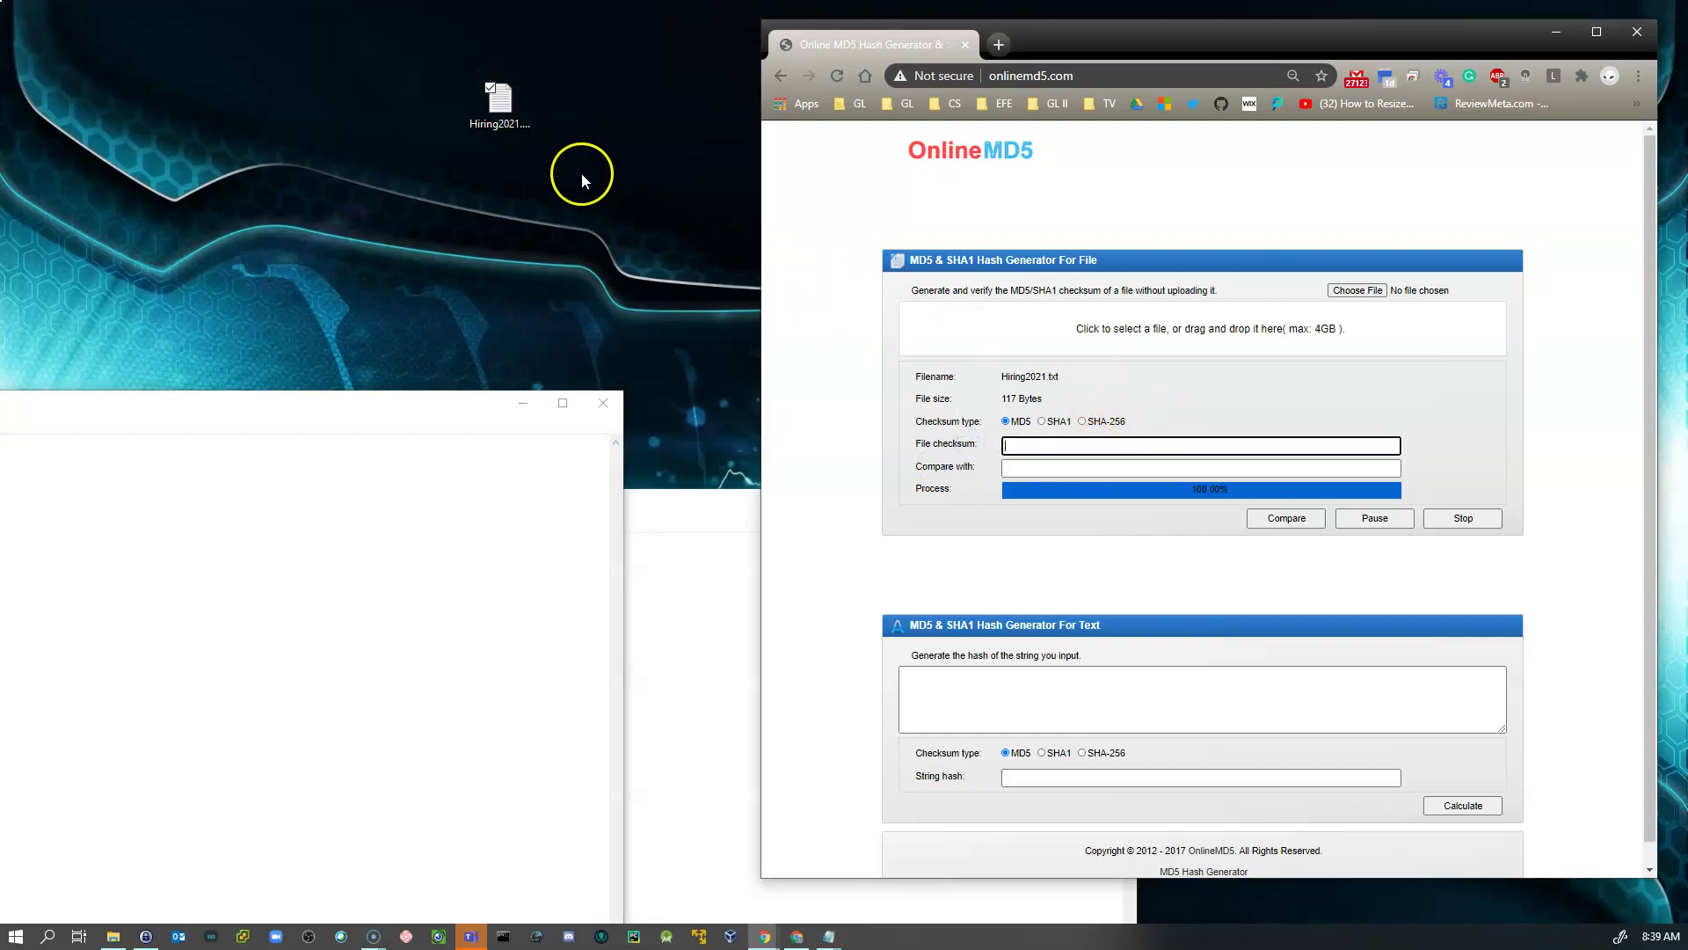
Hash the edited Hiring2021.txt and paste the old hash into Compare with, showing a red X.
click(504, 92)
drag(504, 92, 1083, 329)
click(697, 678)
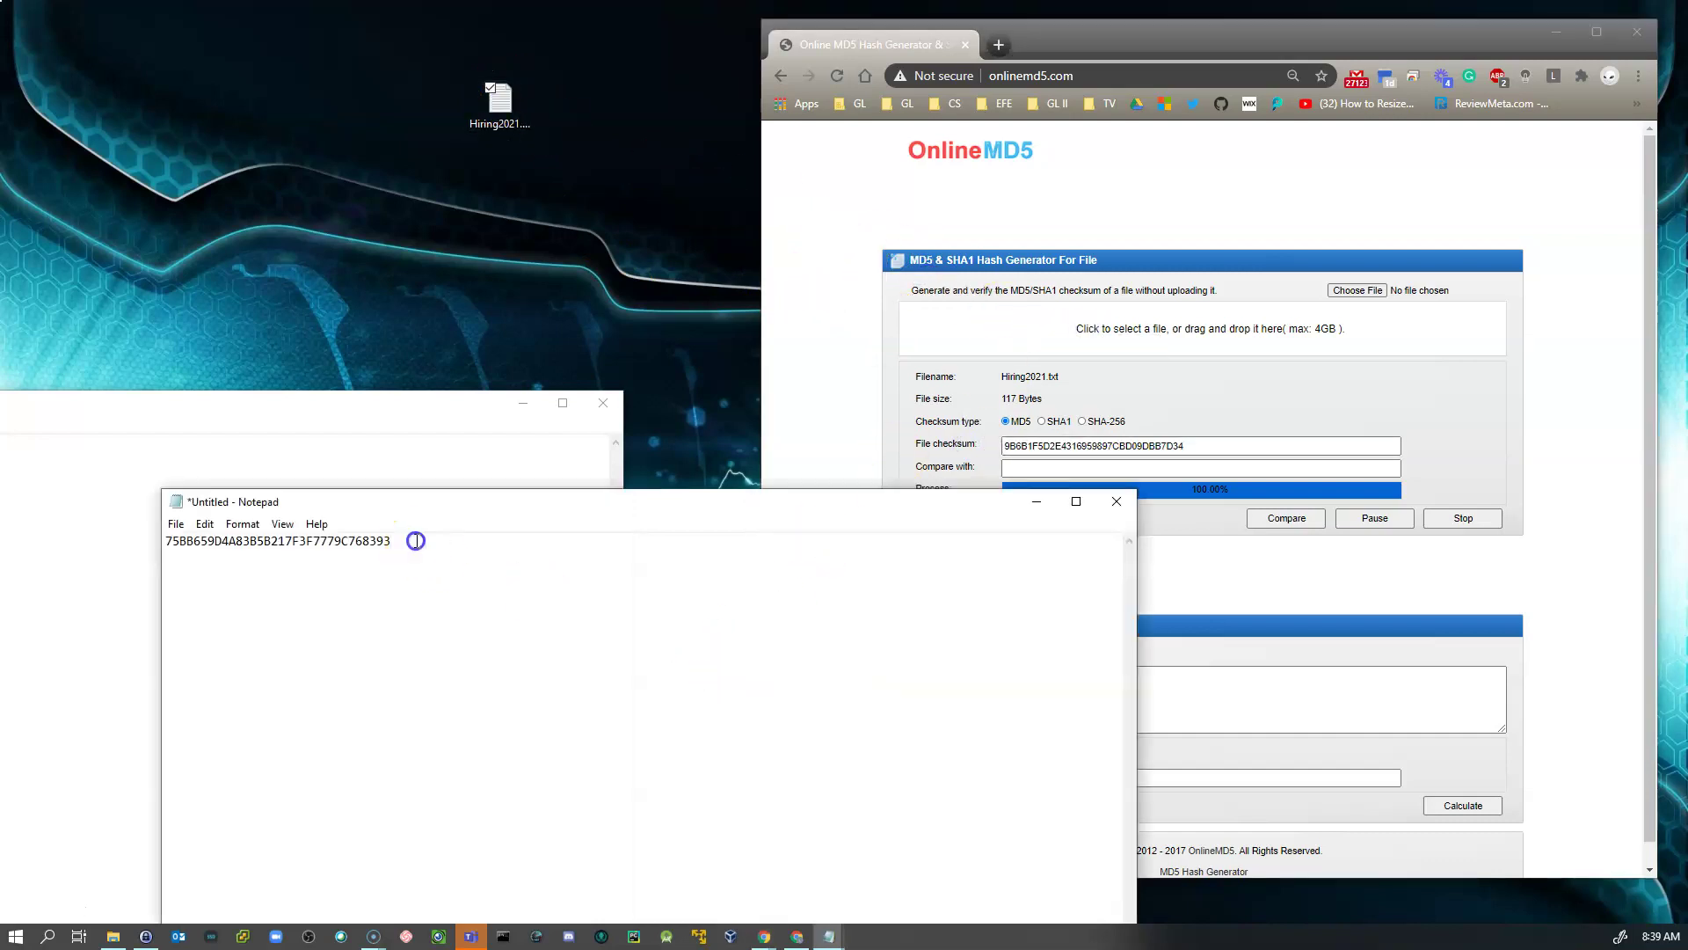
drag(412, 540, 162, 536)
key(ctrl+c)
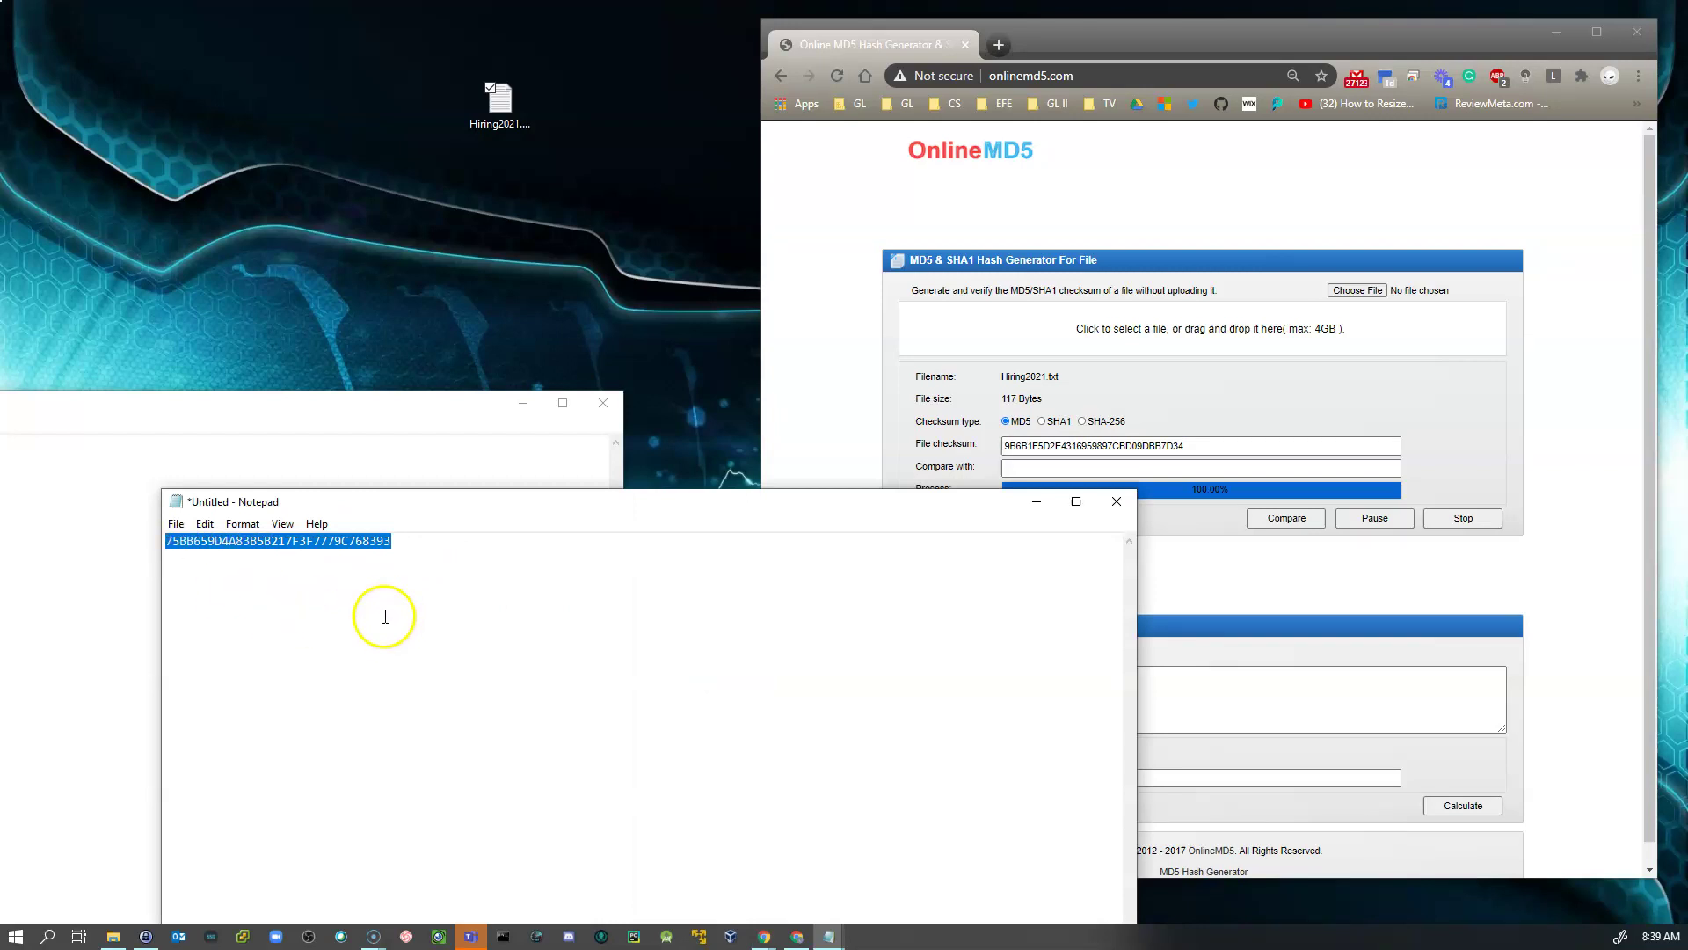
click(1253, 471)
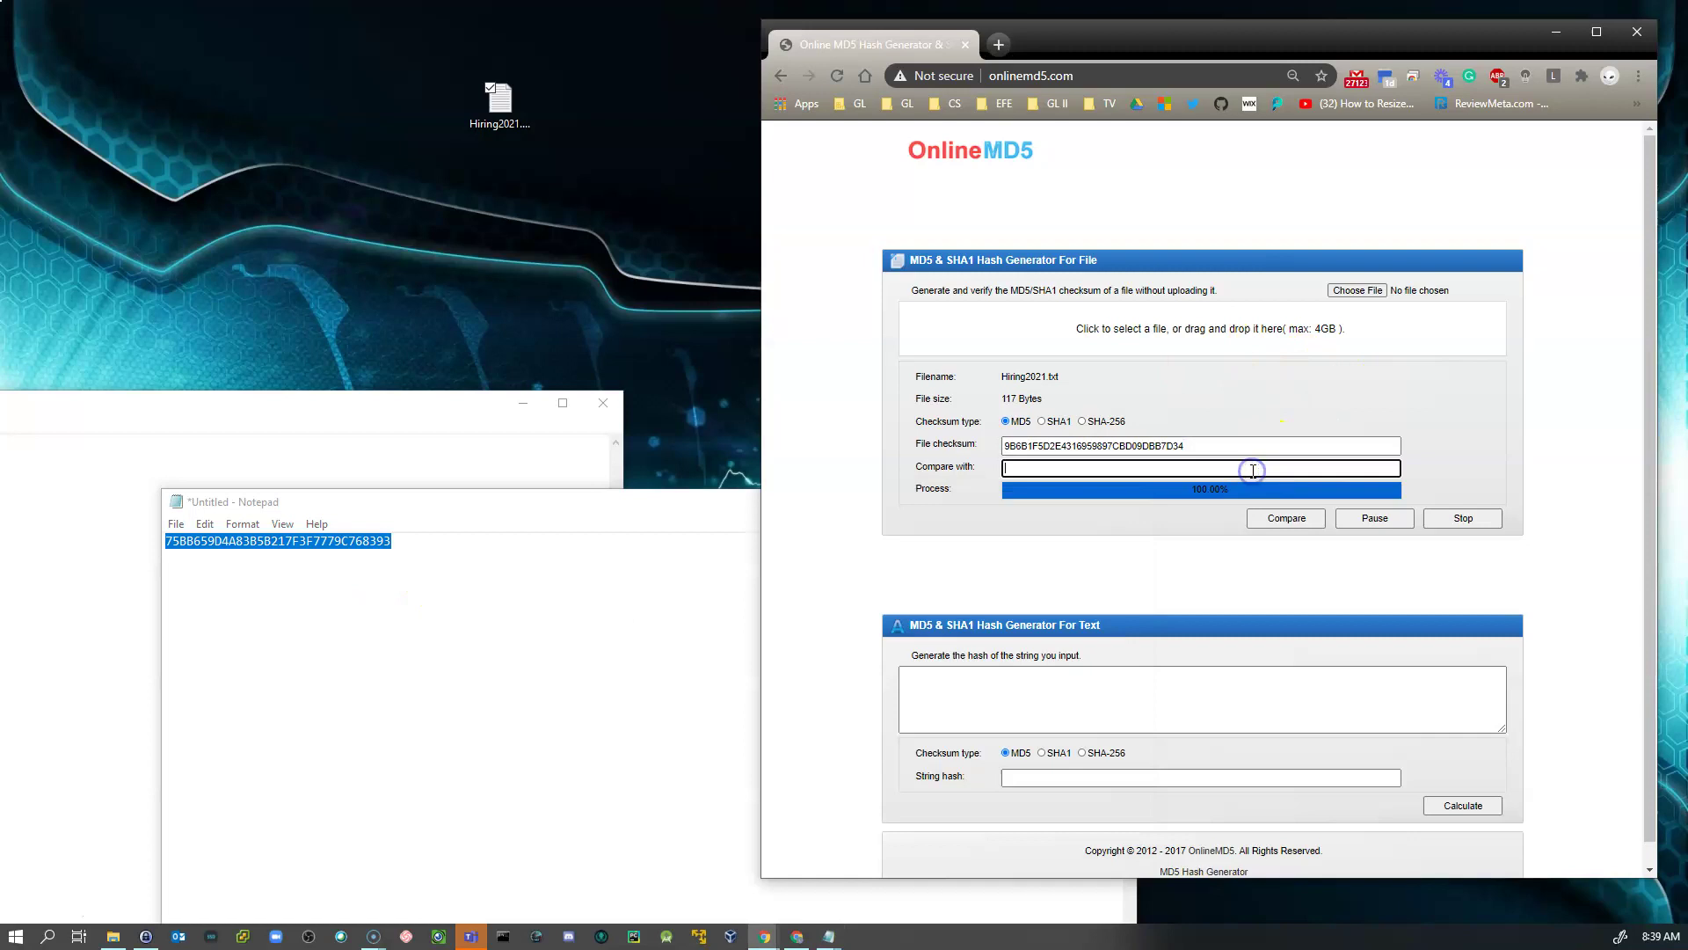
key(ctrl+v)
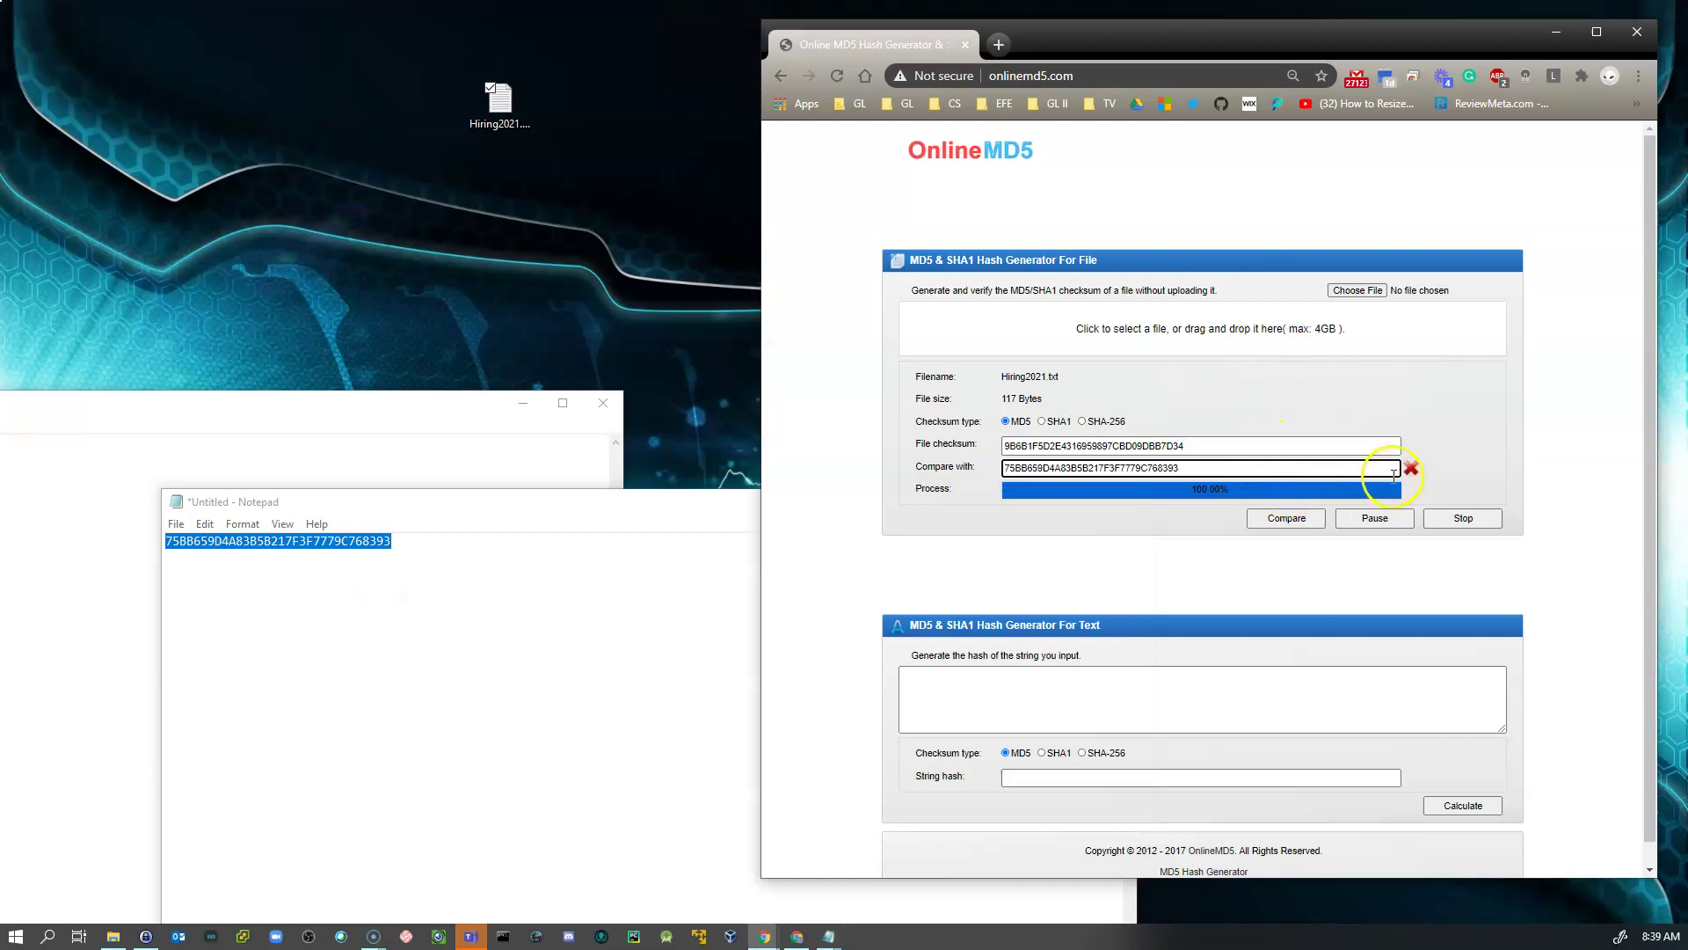